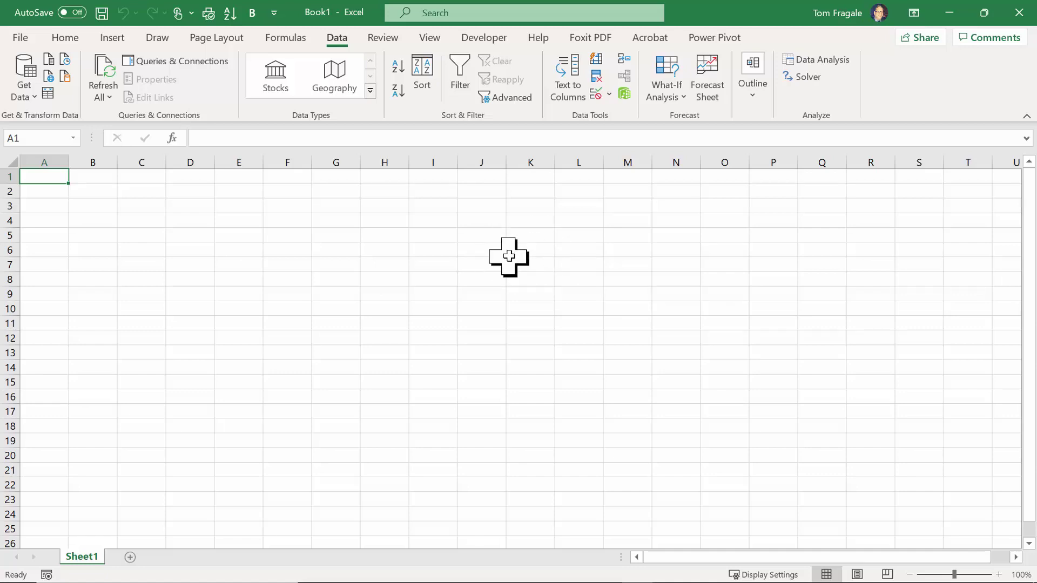
On the Data tab, show Get Data's database sources, including SQL Server, Access, Oracle and MySQL
{"action": "left_click", "coordinate": [340, 39]}
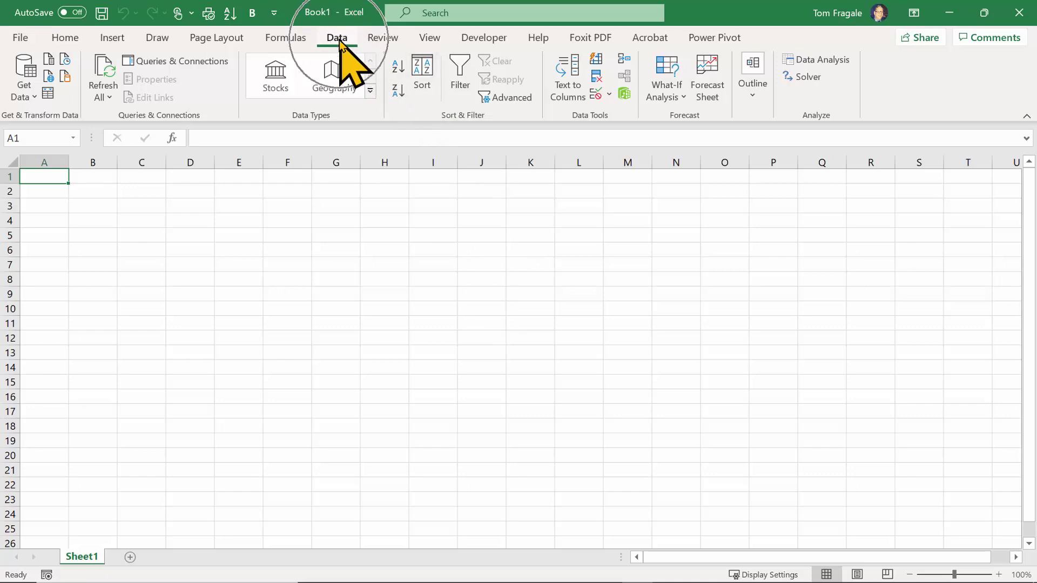
{"action": "left_click", "coordinate": [22, 86]}
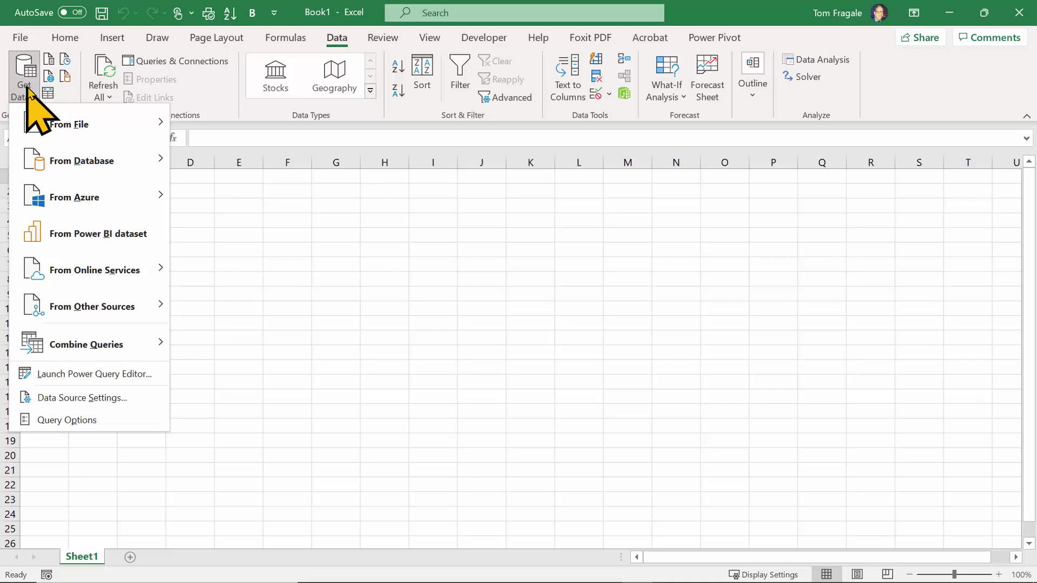
{"action": "mouse_move", "coordinate": [47, 113]}
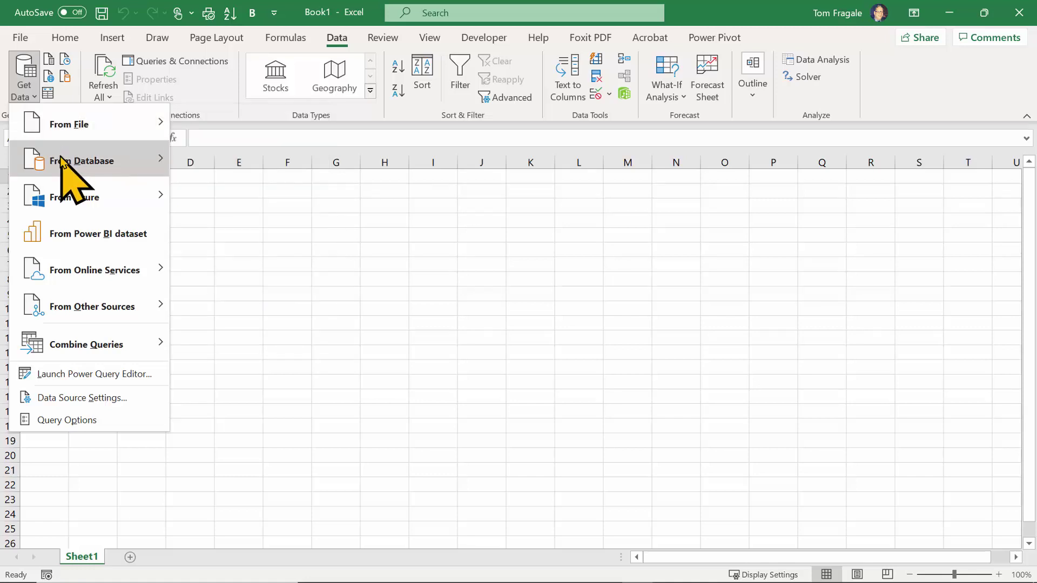
{"action": "mouse_move", "coordinate": [61, 158]}
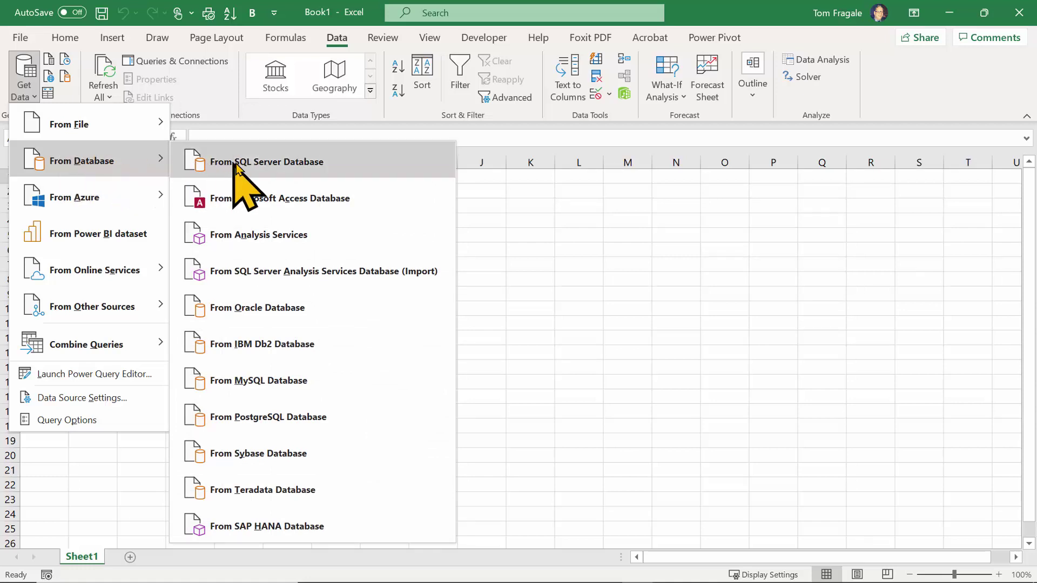
Start a From SQL Server Database import, then switch over to SQL Server Management Studio
{"action": "left_click", "coordinate": [291, 175]}
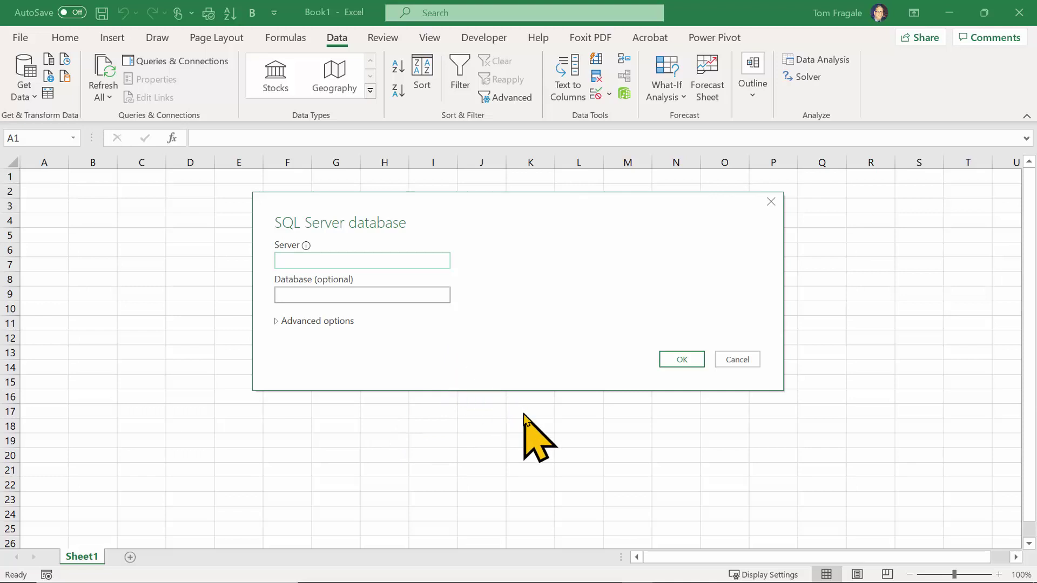
{"action": "key", "text": "alt+Tab"}
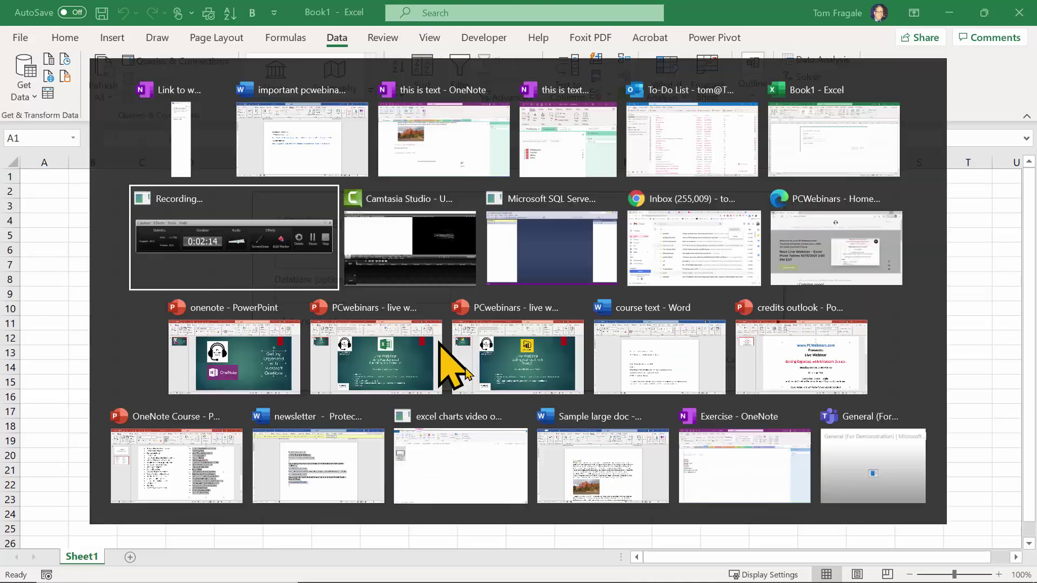
{"action": "key", "text": "alt+Tab"}
{"action": "key", "text": "alt+Tab"}
{"action": "key", "text": "alt+Tab"}
{"action": "key", "text": "alt+Tab"}
{"action": "key", "text": "alt+Tab"}
{"action": "key", "text": "alt+Tab"}
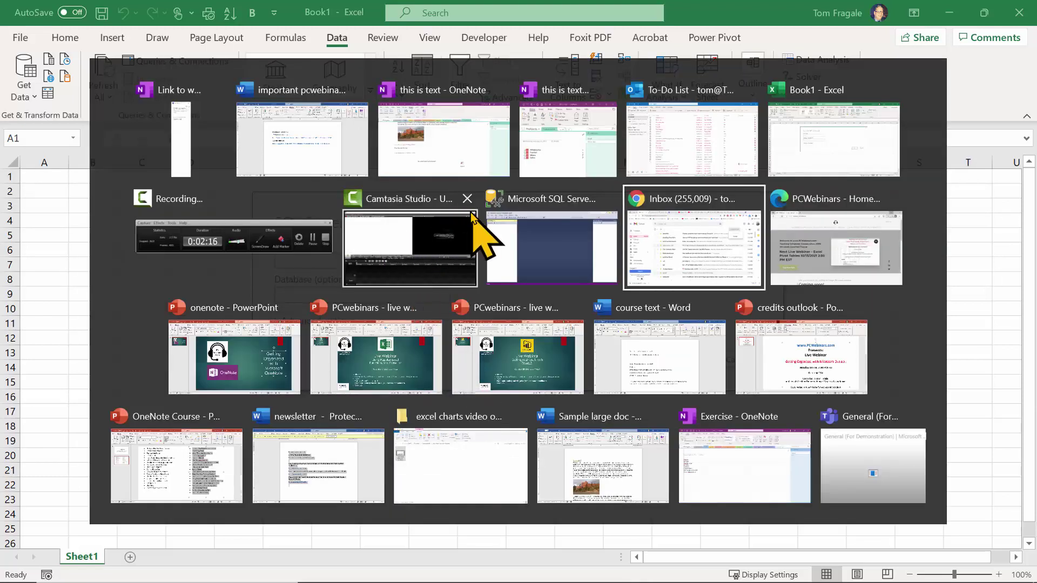
{"action": "key", "text": "alt+Tab"}
{"action": "key", "text": "alt+Tab"}
{"action": "key", "text": "alt+Tab"}
{"action": "key", "text": "alt+Tab"}
{"action": "key", "text": "alt+Tab"}
{"action": "key", "text": "alt+Tab"}
{"action": "key", "text": "alt+Tab"}
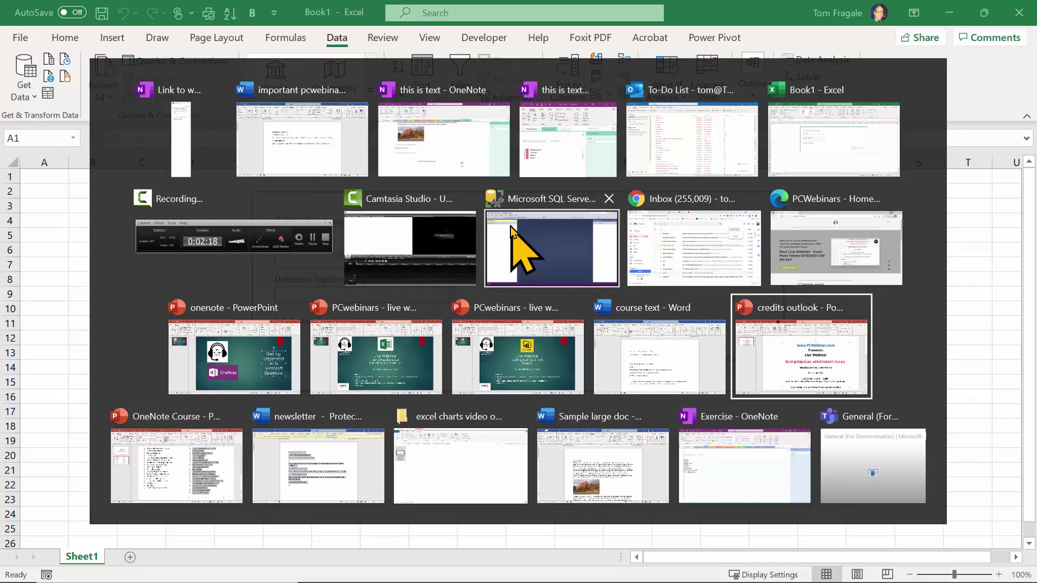
{"action": "key", "text": "alt+Tab"}
{"action": "key", "text": "alt+Tab"}
{"action": "key", "text": "alt+Tab"}
{"action": "key", "text": "alt+Tab"}
{"action": "key", "text": "alt+Tab"}
{"action": "key", "text": "alt+Tab"}
{"action": "key", "text": "alt+Tab"}
{"action": "key", "text": "alt+Tab"}
{"action": "key", "text": "alt+Tab"}
{"action": "key", "text": "alt+Tab"}
{"action": "key", "text": "alt+Tab"}
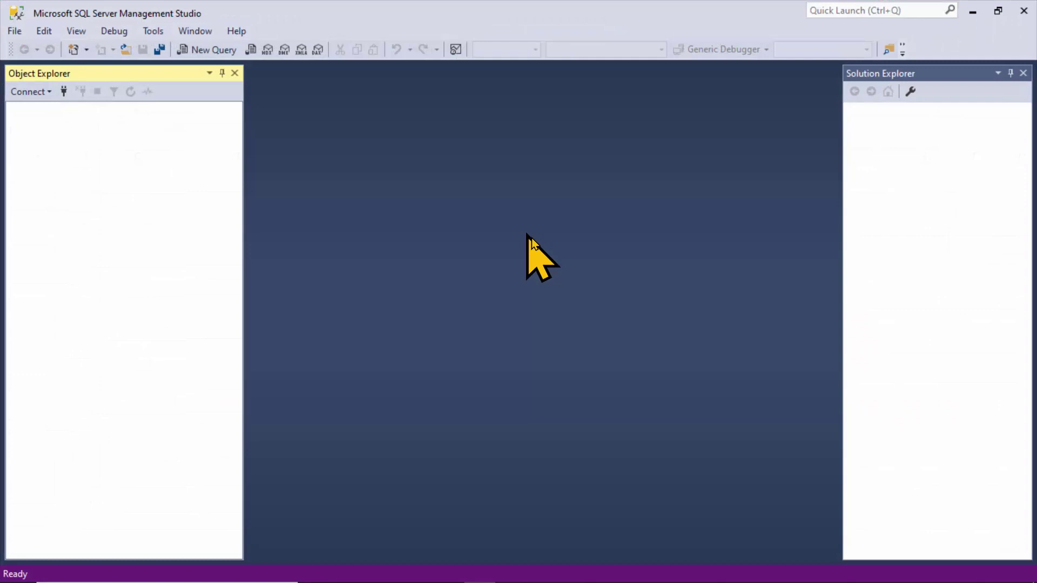
Copy the server name DESKTOP-93KNDE3\SQLEXPRESS from the Database Engine connect dialog, then cancel it
{"action": "left_click", "coordinate": [37, 94]}
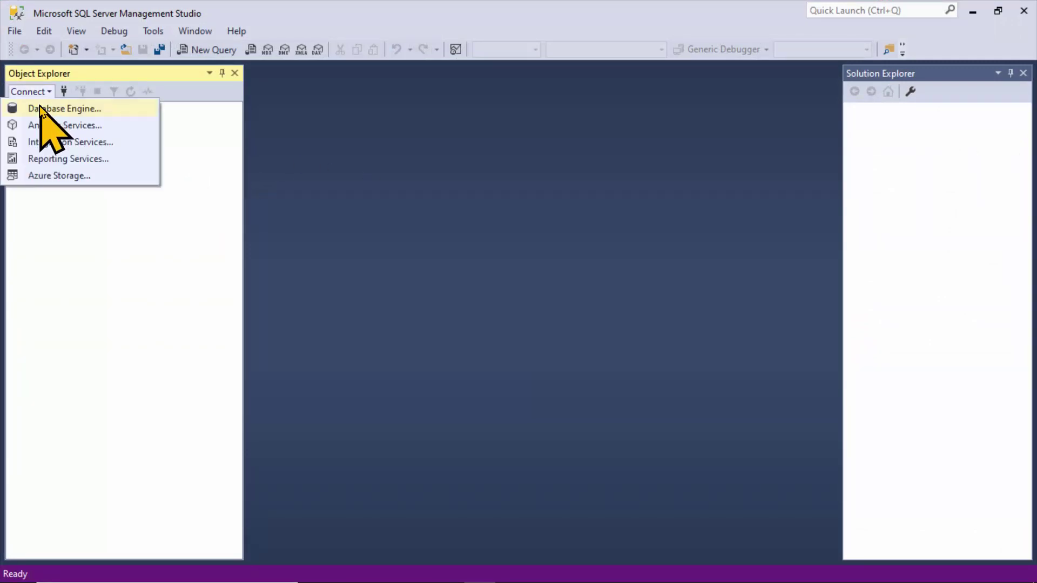
{"action": "left_click", "coordinate": [40, 107]}
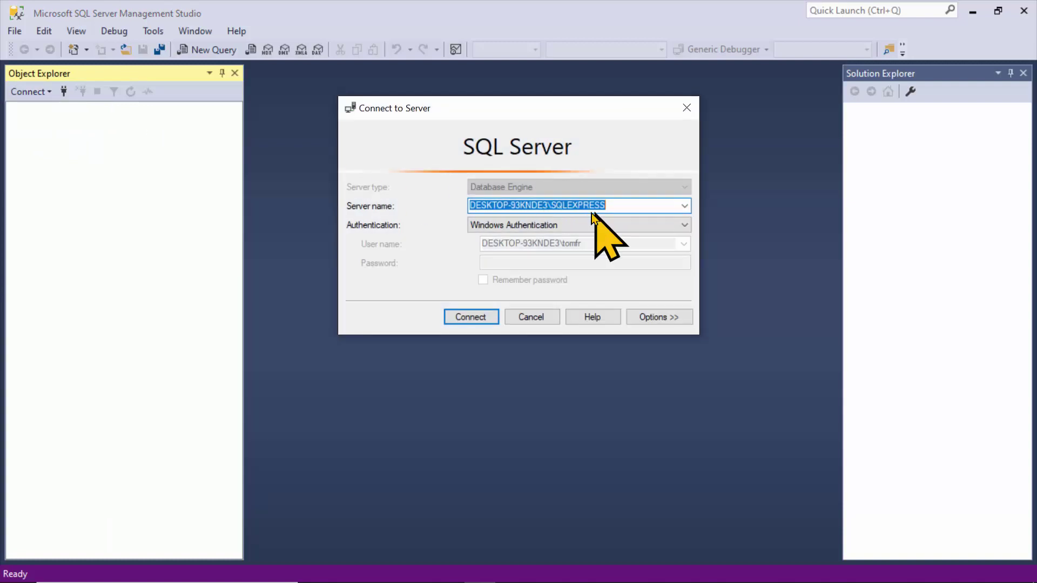
{"action": "right_click", "coordinate": [579, 205]}
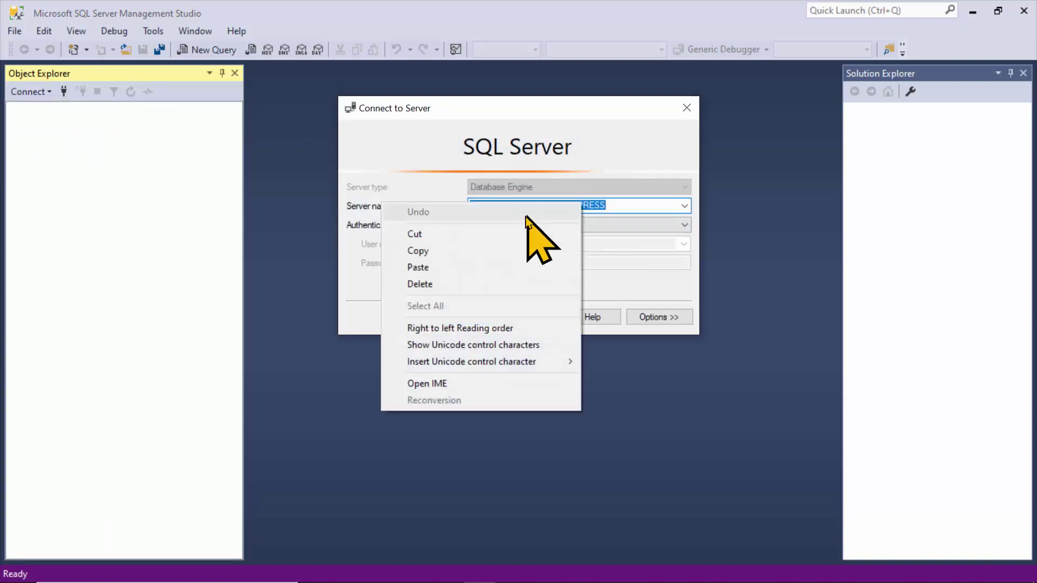
{"action": "left_click", "coordinate": [491, 251]}
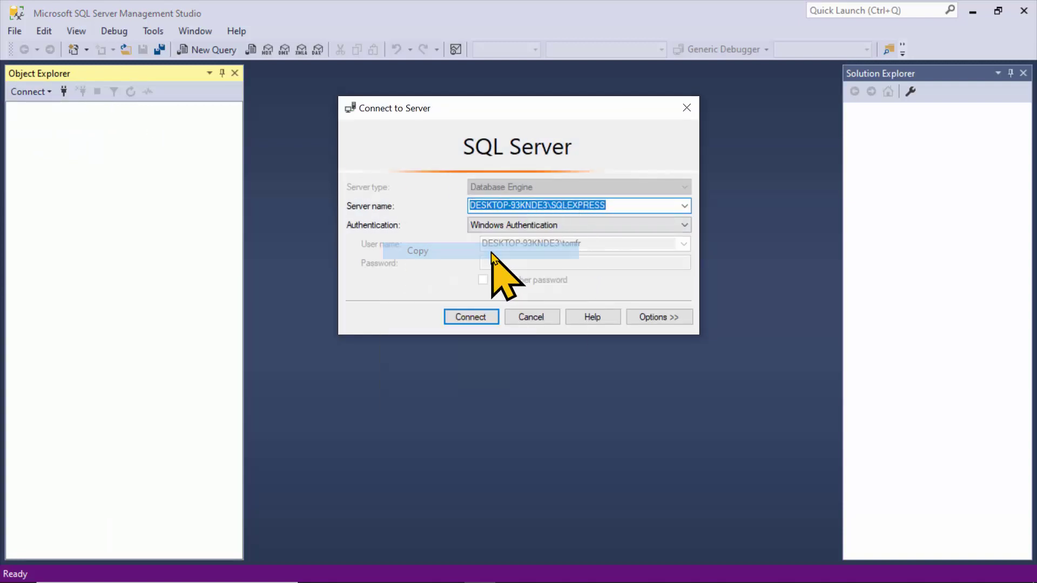
{"action": "left_click", "coordinate": [527, 317]}
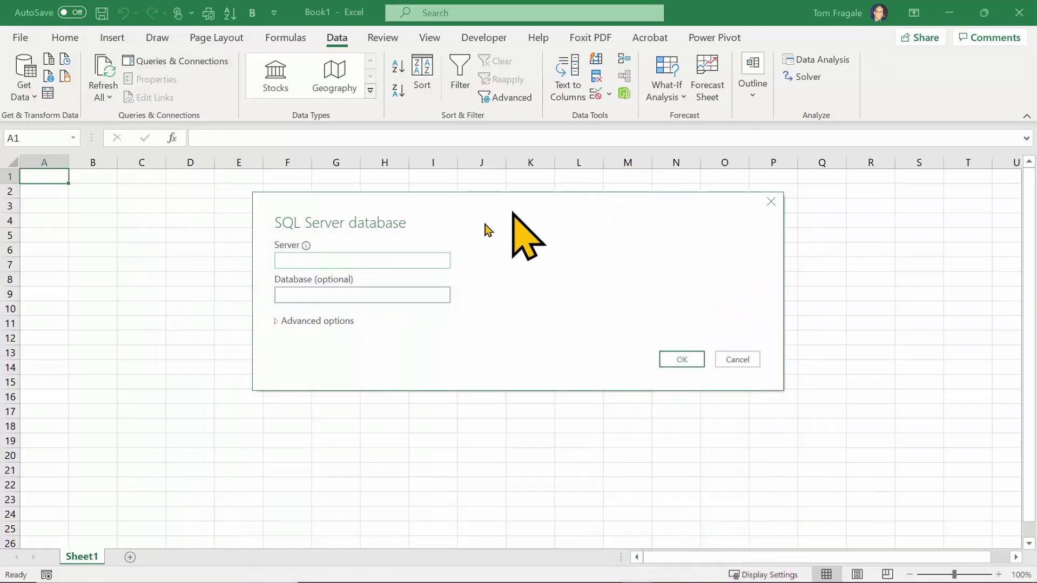
Paste DESKTOP-93KNDE3\SQLEXPRESS into the Server box and expand the advanced options
{"action": "right_click", "coordinate": [381, 261]}
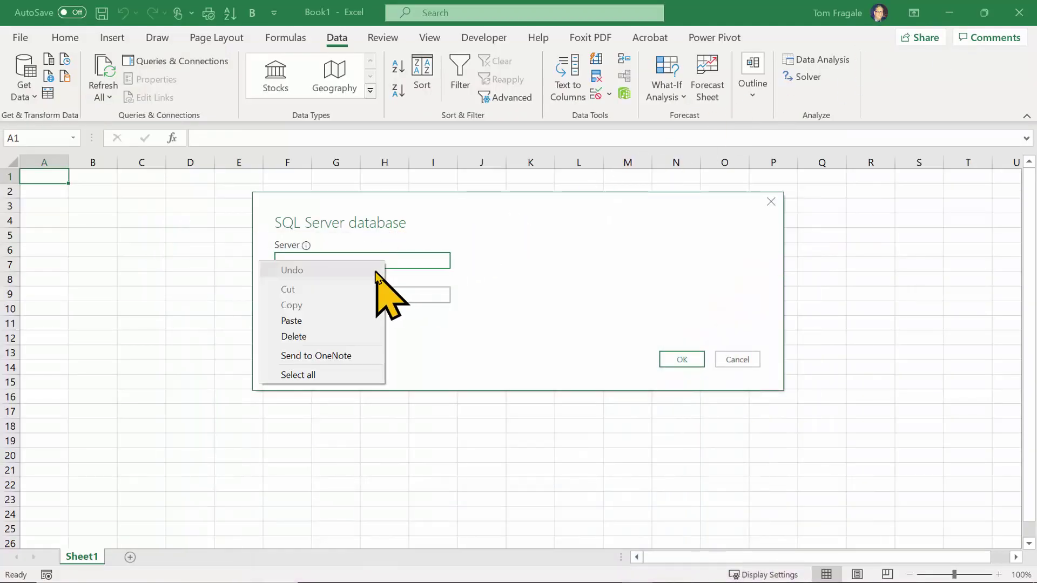
{"action": "left_click", "coordinate": [334, 321]}
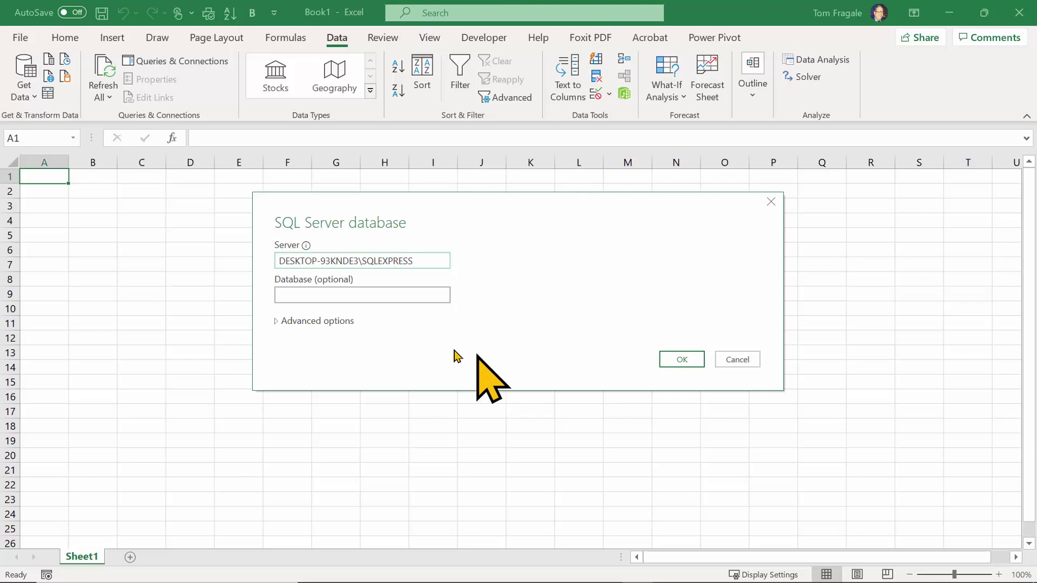
{"action": "left_click", "coordinate": [277, 322]}
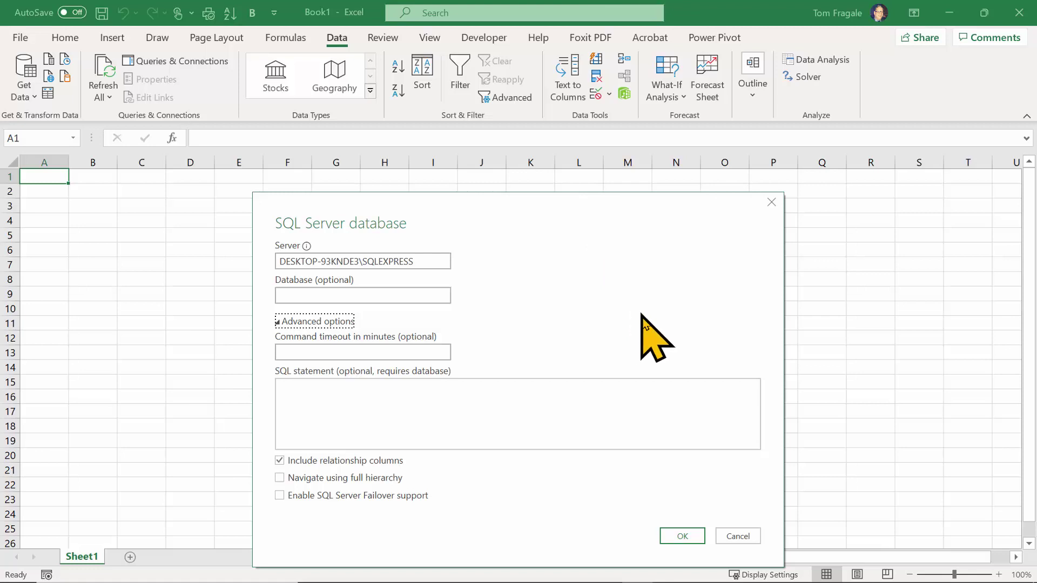
Connect and load the Webinar database's Categories table into the workbook
{"action": "left_click", "coordinate": [683, 536]}
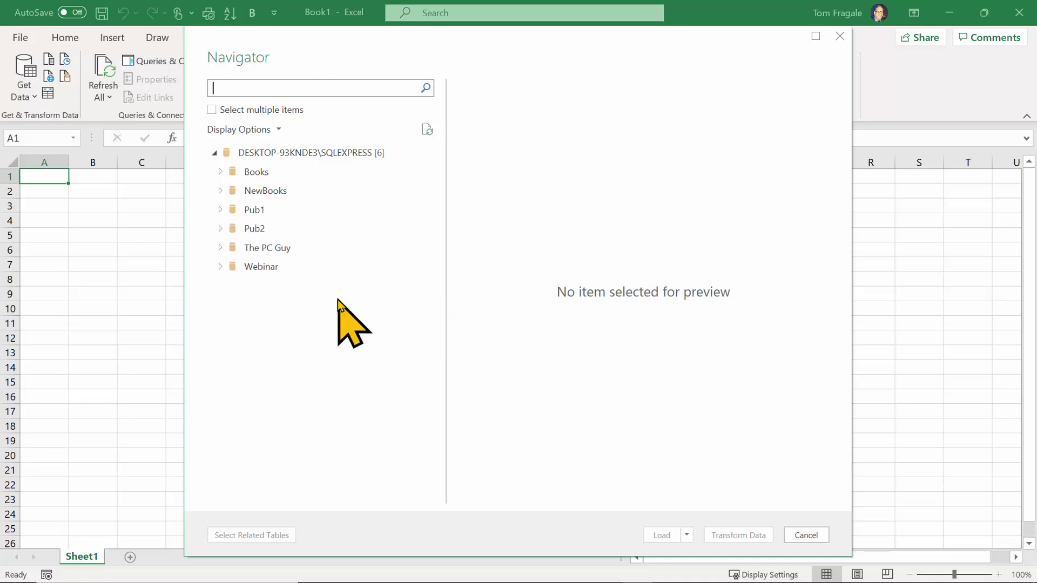
{"action": "left_click", "coordinate": [220, 267]}
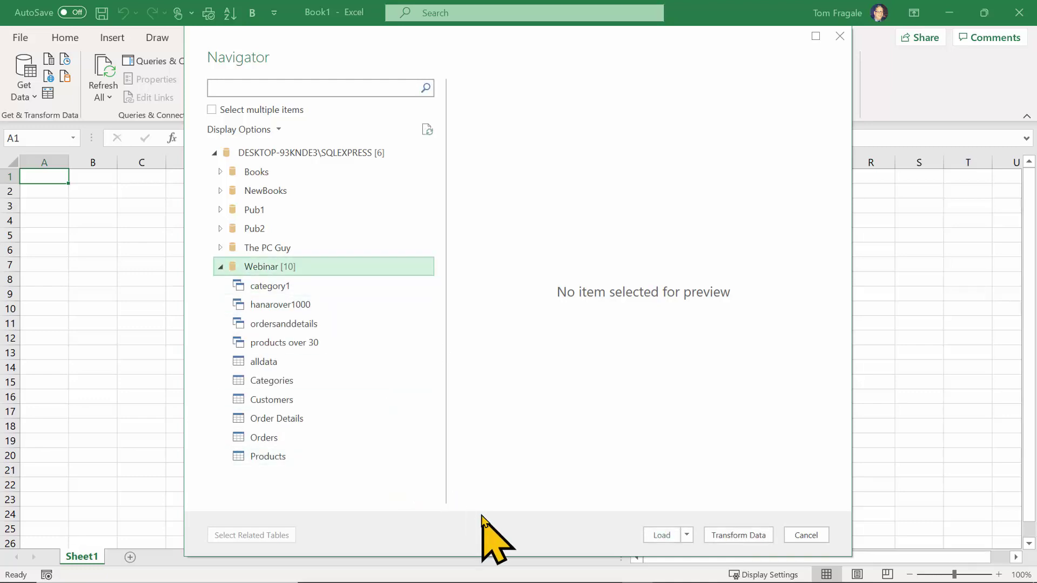
{"action": "left_click", "coordinate": [275, 382]}
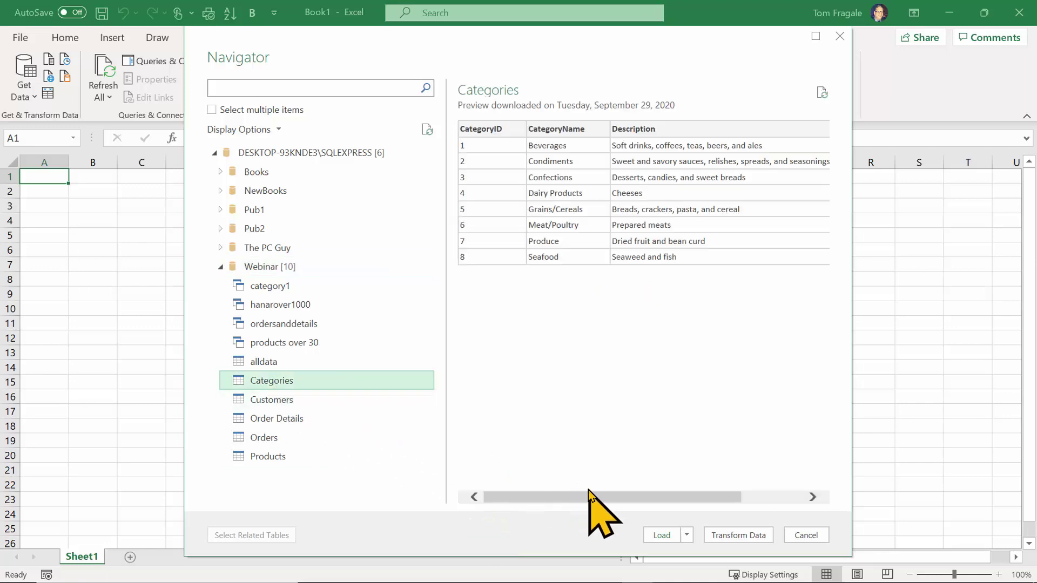
{"action": "left_click", "coordinate": [660, 537]}
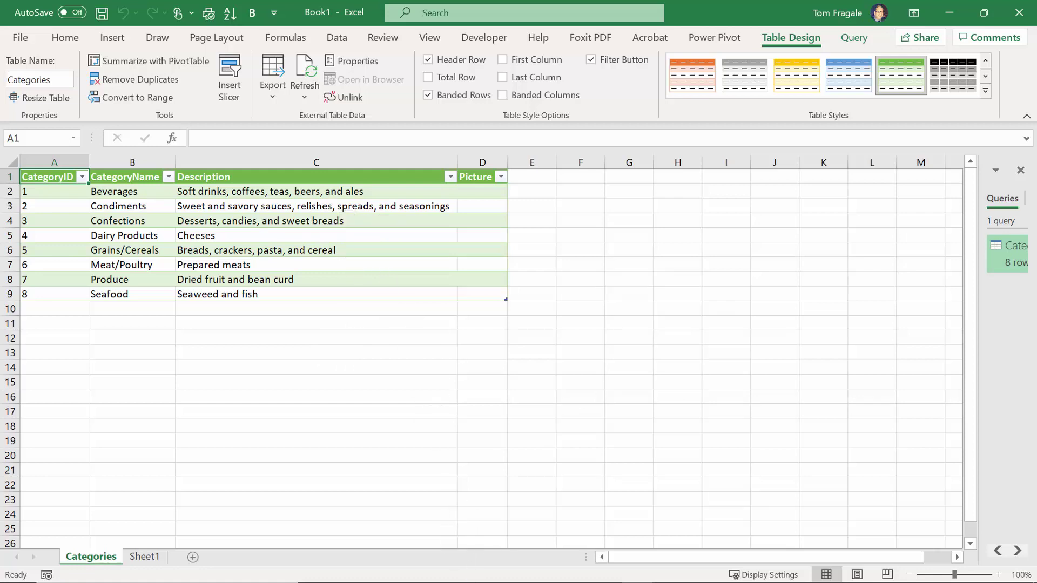
In Management Studio, connect to the SQLEXPRESS database engine
{"action": "mouse_move", "coordinate": [489, 572]}
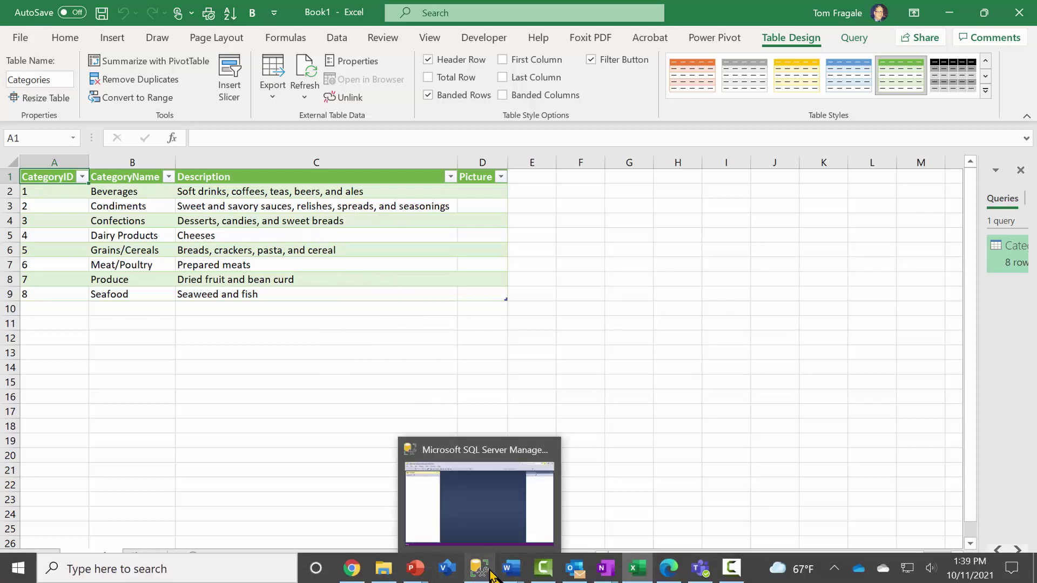
{"action": "left_click", "coordinate": [483, 570]}
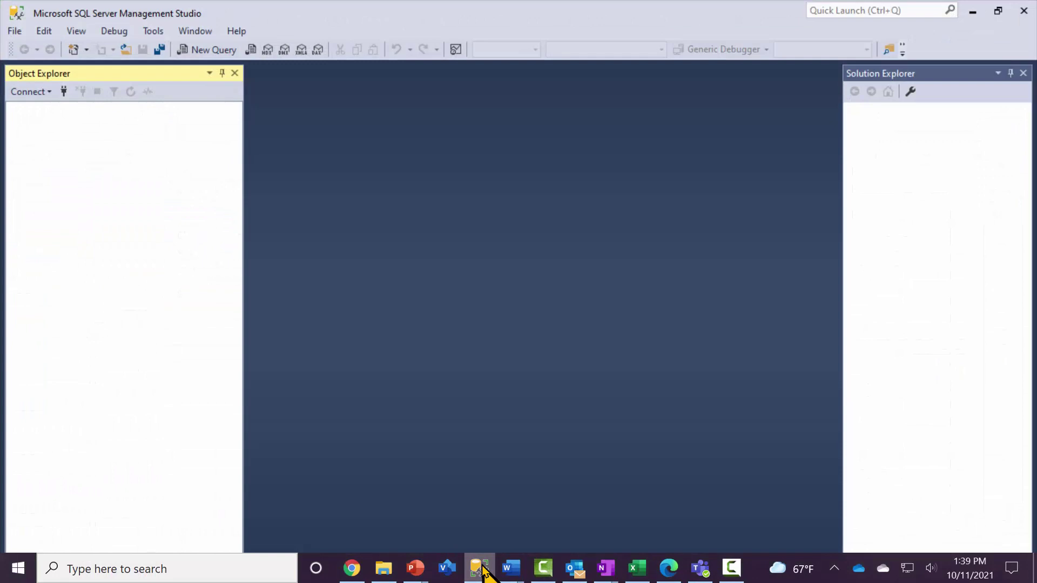
{"action": "left_click", "coordinate": [31, 93]}
{"action": "left_click", "coordinate": [44, 108]}
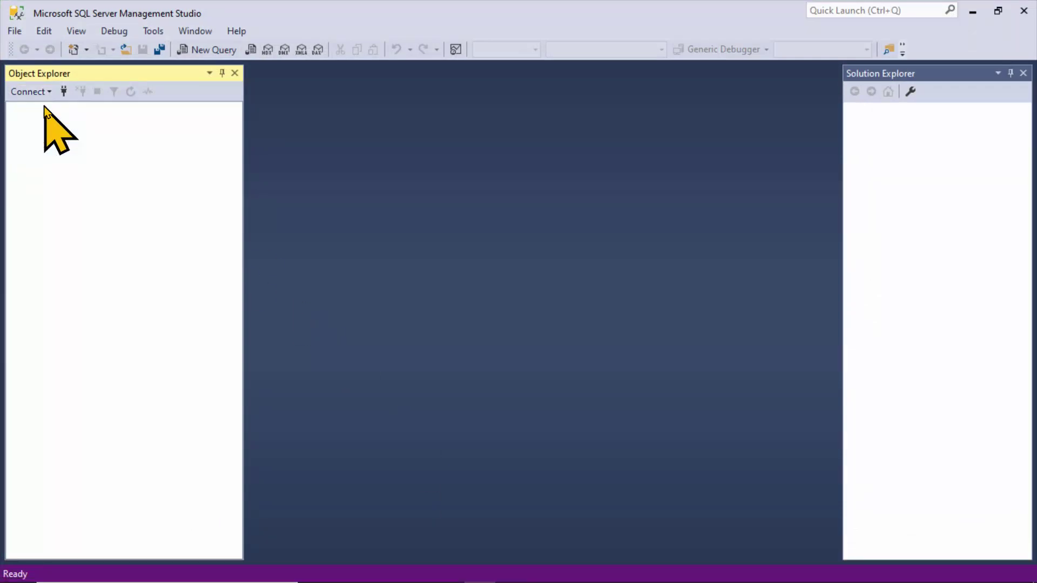
{"action": "left_click", "coordinate": [471, 317]}
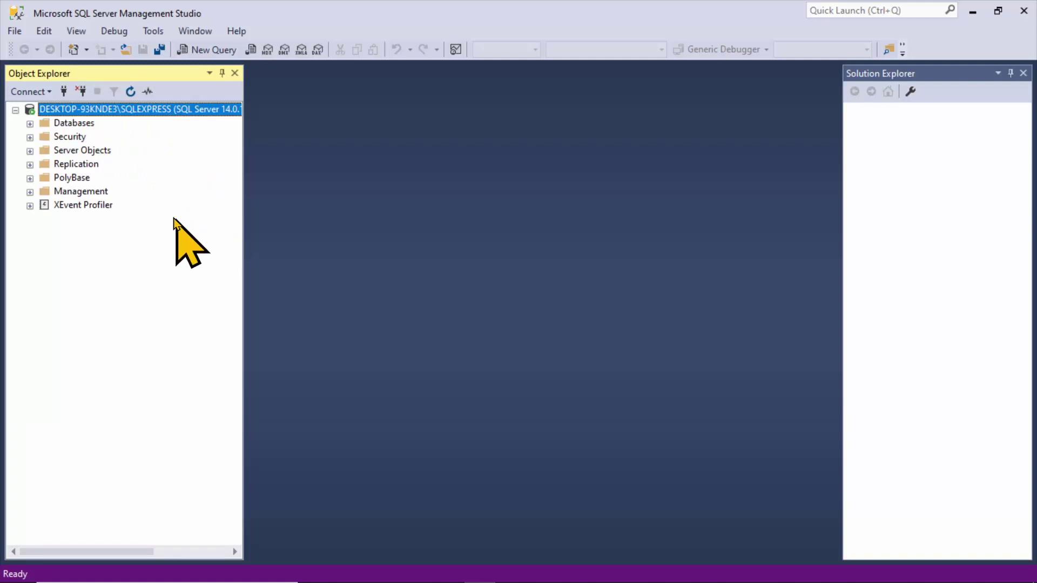
Expand Databases > Webinar > Tables and bring up the actions for dbo.Categories
{"action": "left_click", "coordinate": [30, 123]}
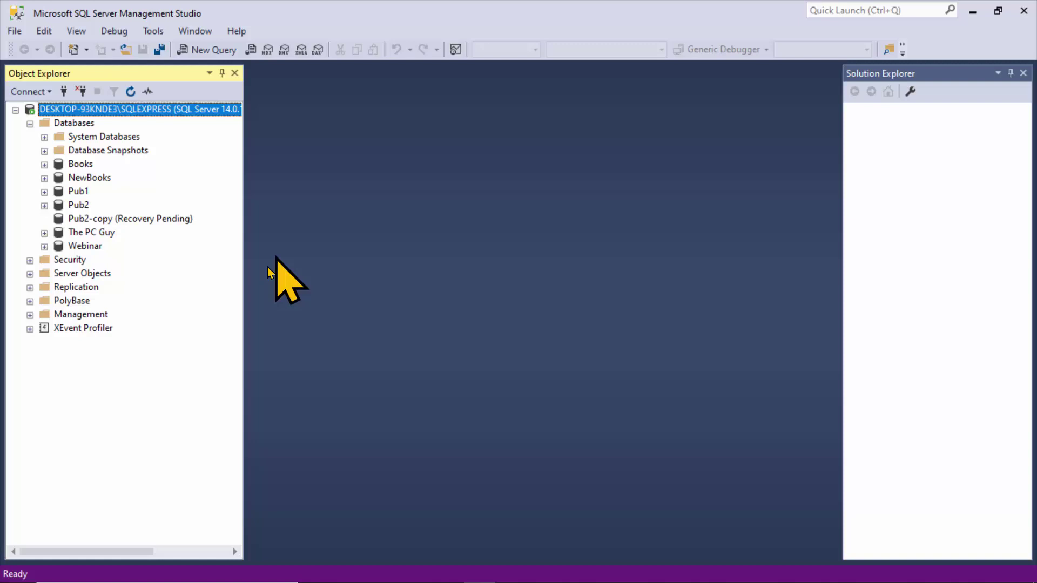
{"action": "left_click", "coordinate": [45, 246]}
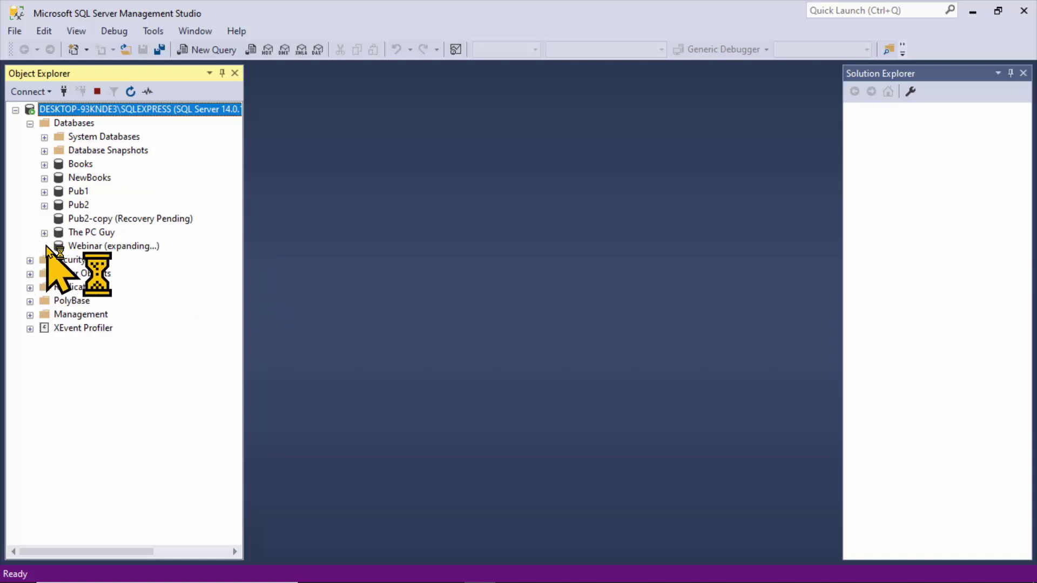
{"action": "left_click", "coordinate": [59, 274]}
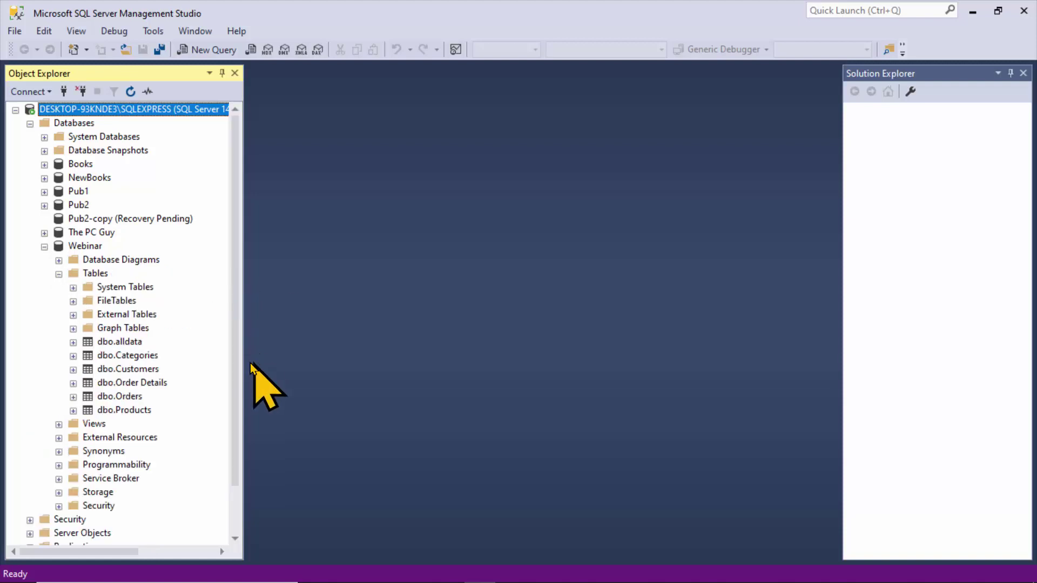
{"action": "left_click", "coordinate": [104, 357]}
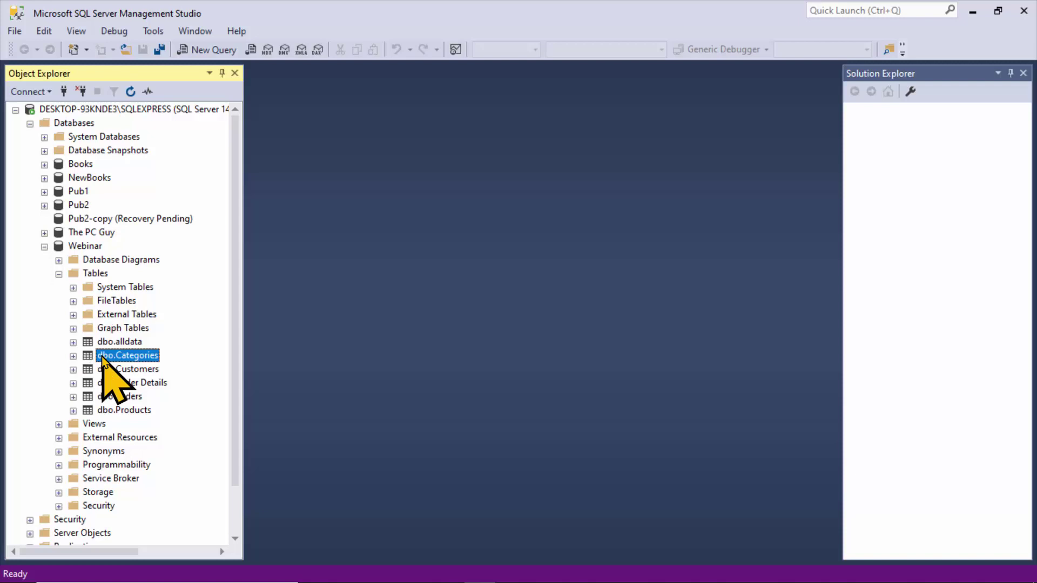
{"action": "right_click", "coordinate": [104, 360]}
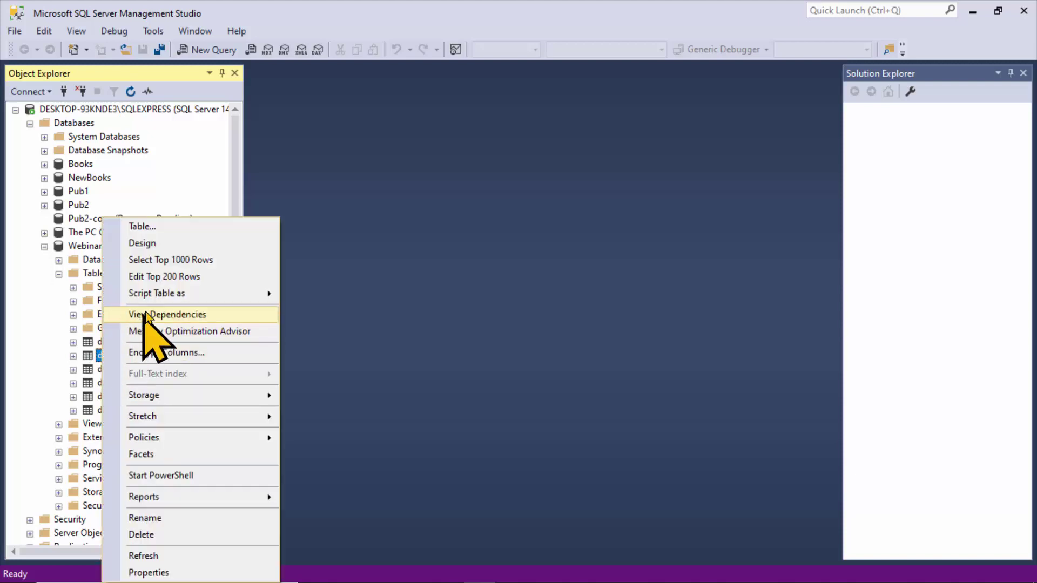
Via Edit Top 200 Rows, change Dairy Products' Description to 'Cheeses & other Dairy products' and close the grid
{"action": "left_click", "coordinate": [190, 278]}
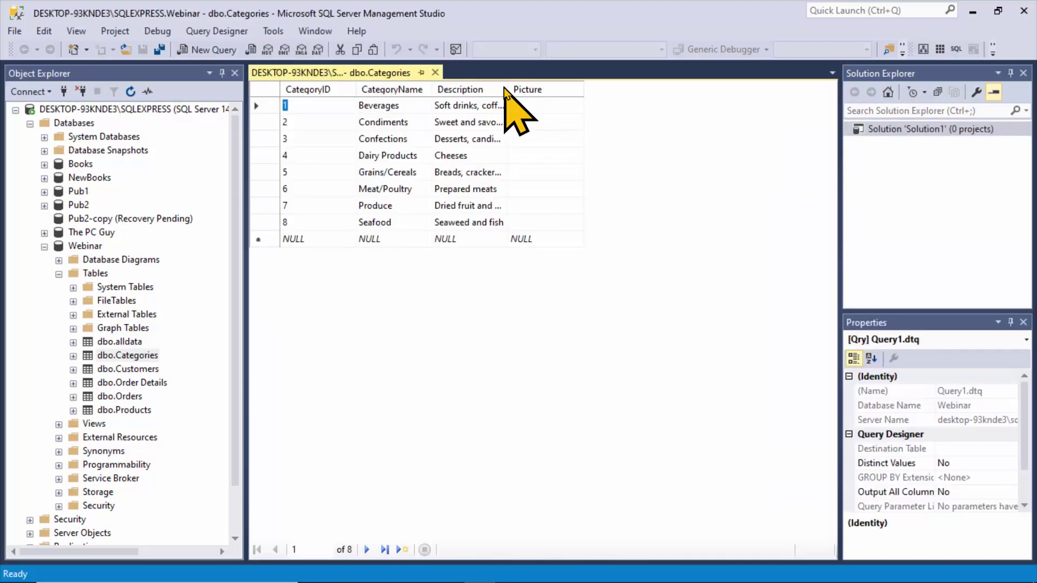
{"action": "left_click_drag", "start_coordinate": [571, 85], "coordinate": [579, 82]}
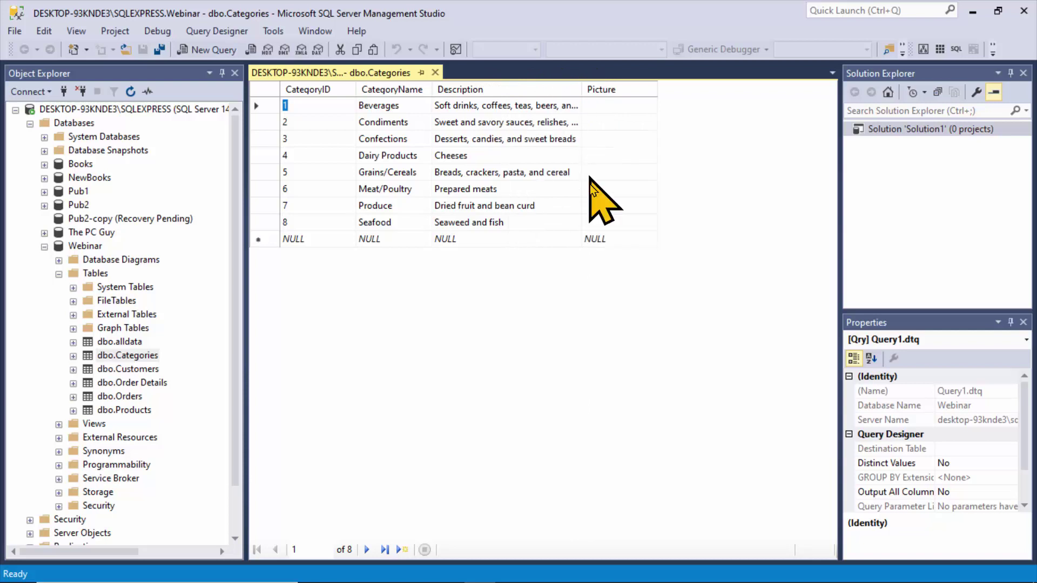
{"action": "left_click", "coordinate": [479, 157]}
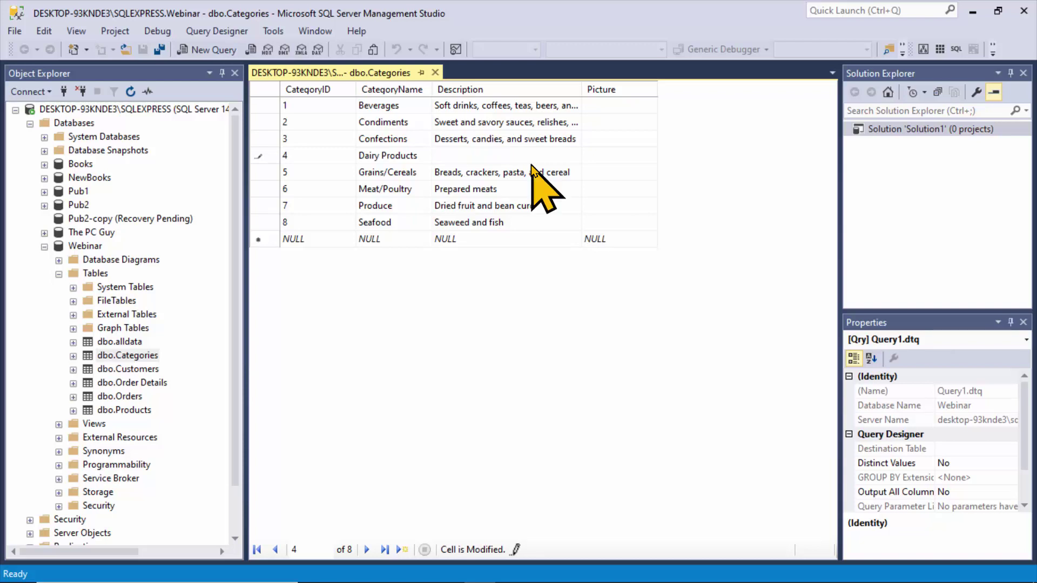
{"action": "key", "text": "Tab"}
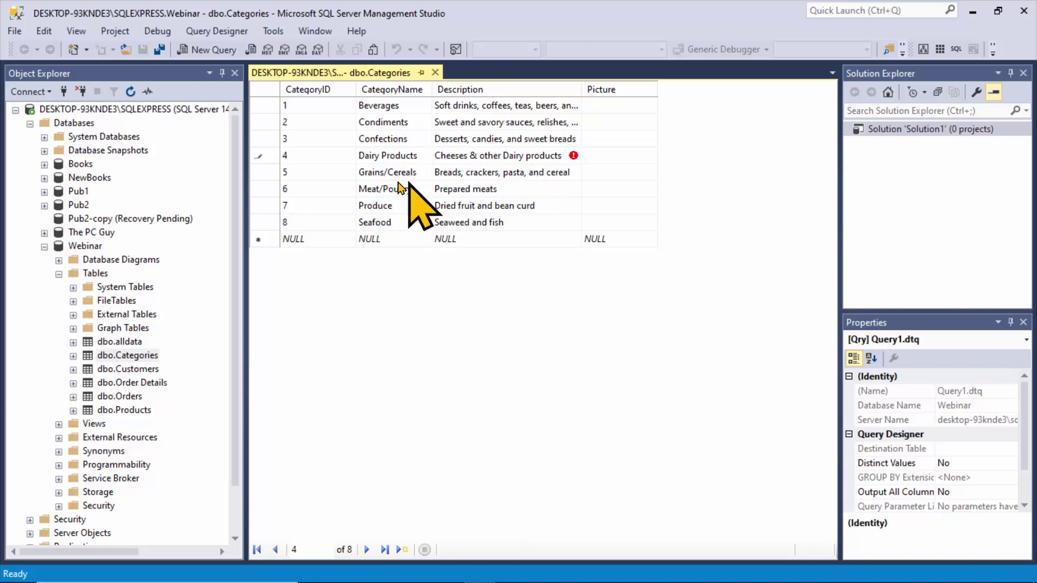
{"action": "left_click", "coordinate": [454, 174]}
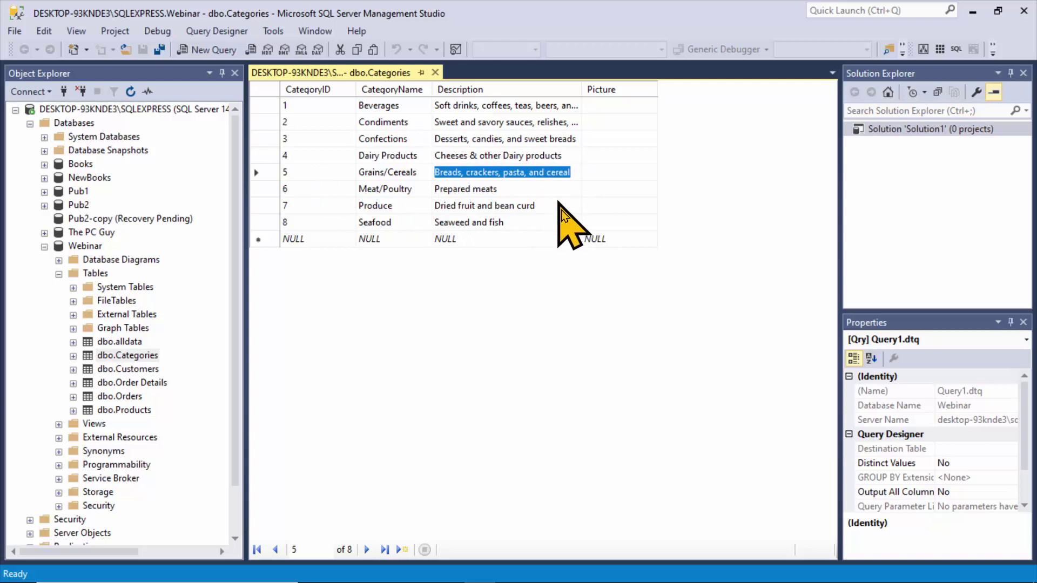
{"action": "left_click", "coordinate": [436, 72]}
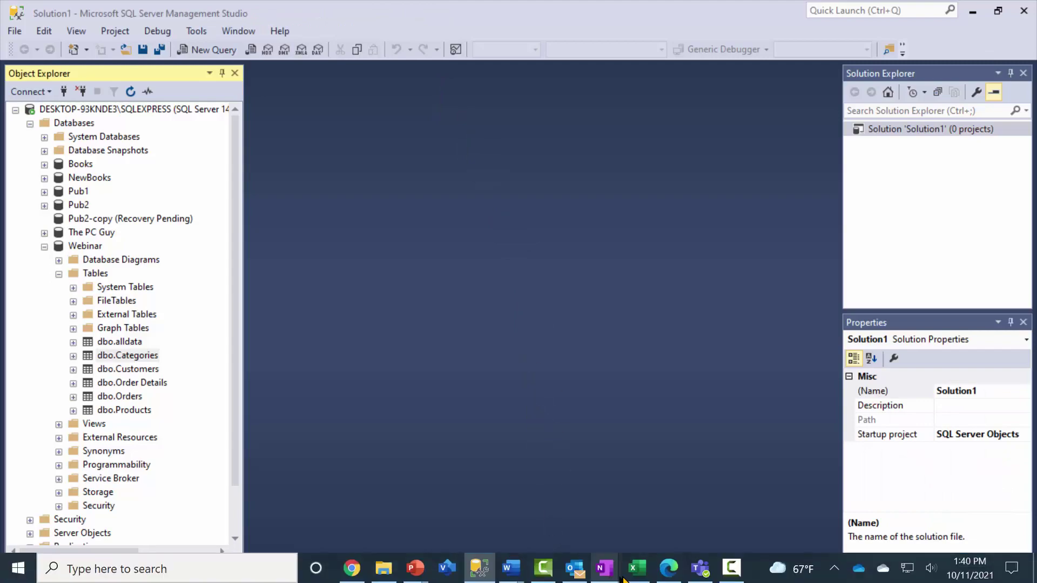
Back in Excel, refresh the Categories query so Dairy Products shows the new description
{"action": "left_click", "coordinate": [637, 569]}
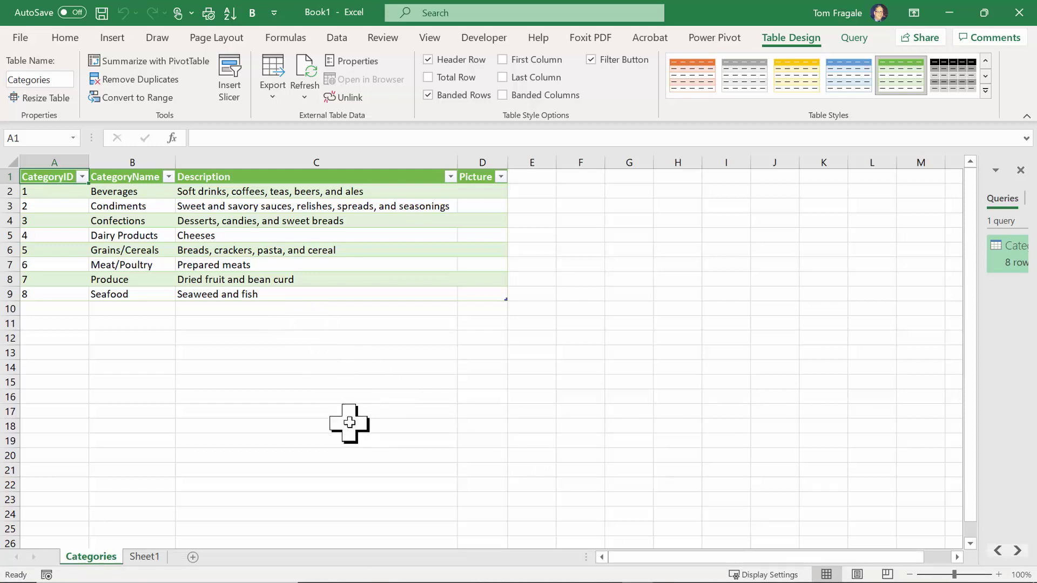
{"action": "left_click", "coordinate": [337, 38]}
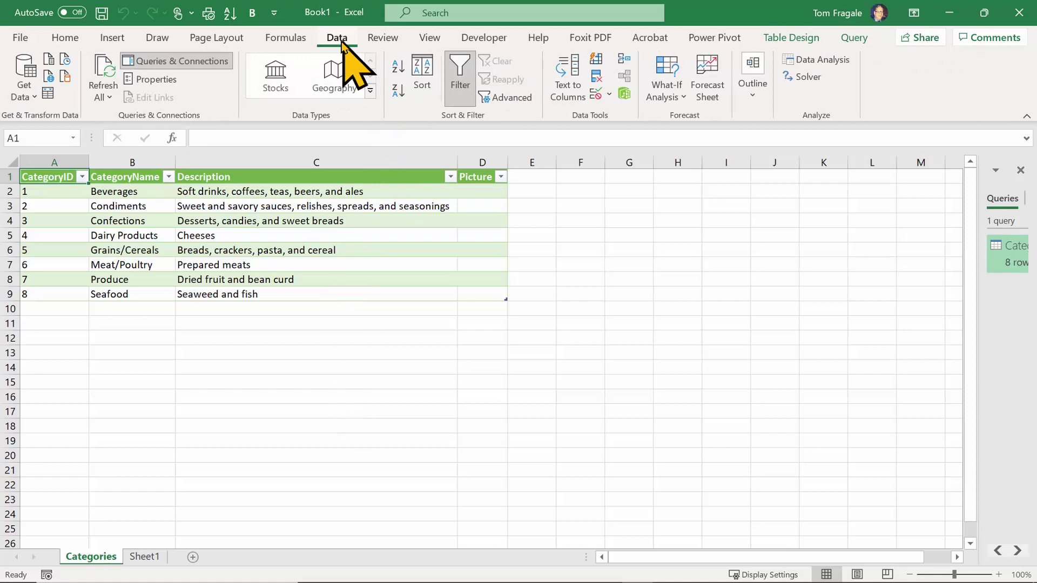
{"action": "left_click", "coordinate": [103, 96]}
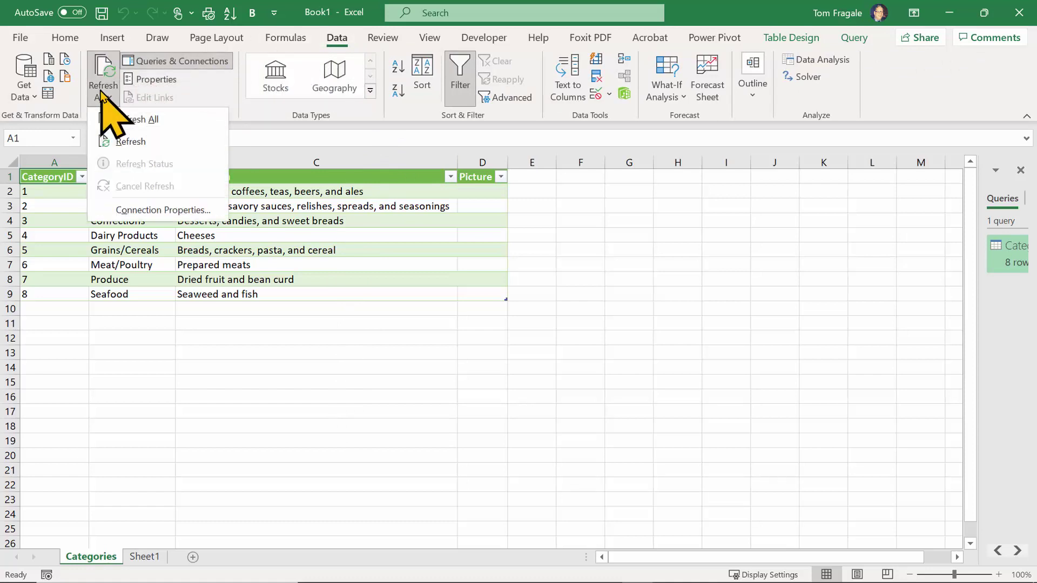
{"action": "left_click", "coordinate": [129, 143]}
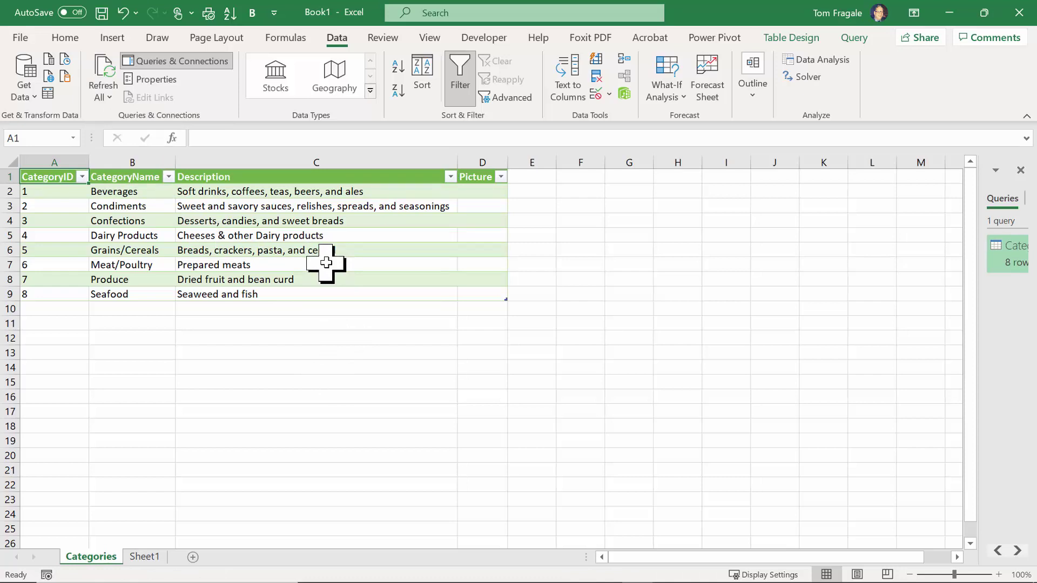
{"action": "left_click", "coordinate": [105, 96]}
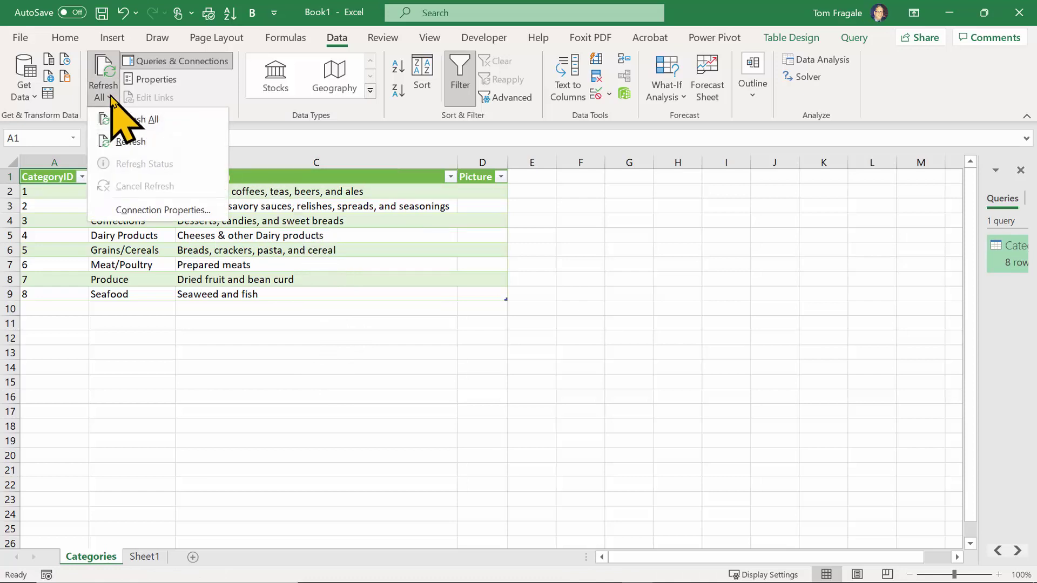
{"action": "left_click", "coordinate": [314, 226]}
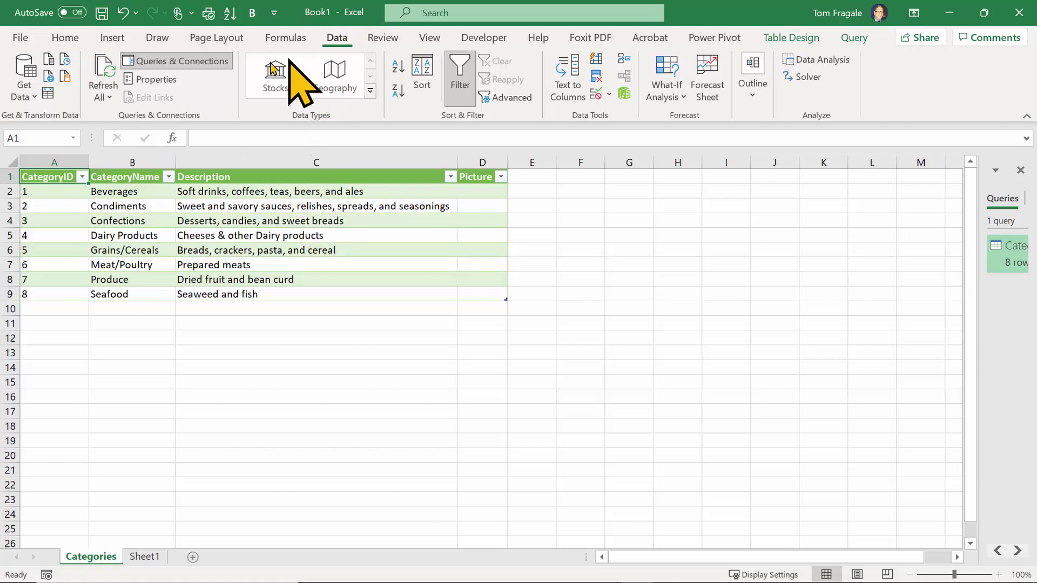
{"action": "left_click", "coordinate": [104, 97]}
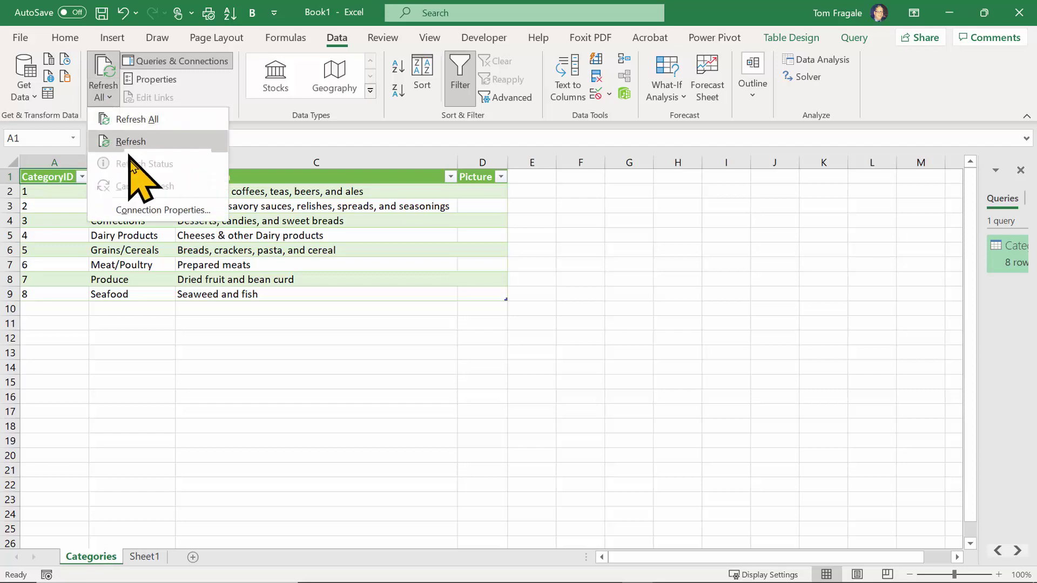
{"action": "left_click", "coordinate": [191, 210]}
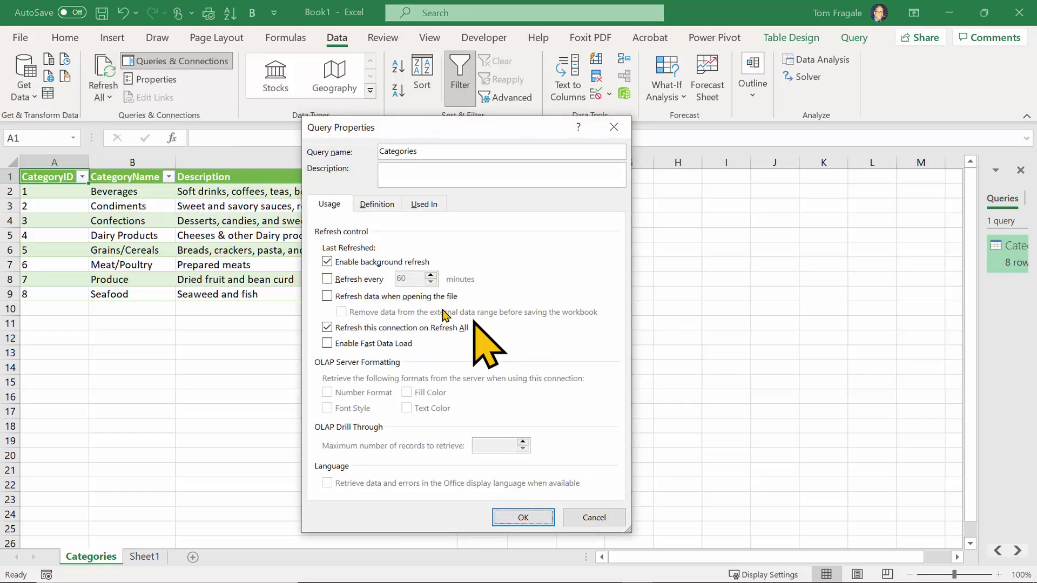
{"action": "left_click", "coordinate": [367, 279]}
{"action": "left_click", "coordinate": [406, 280]}
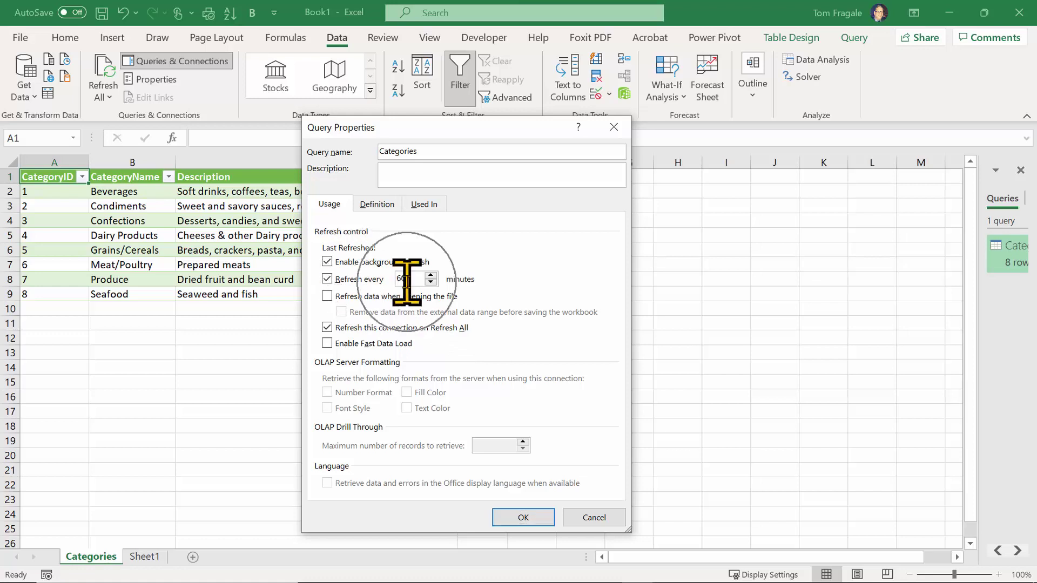
{"action": "double_click", "coordinate": [406, 280]}
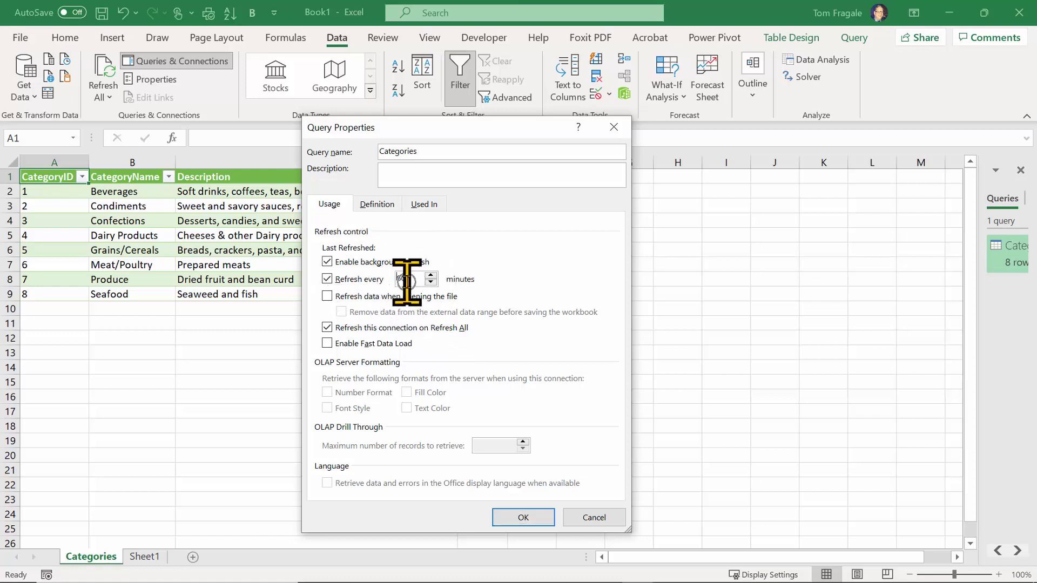
{"action": "left_click", "coordinate": [331, 279]}
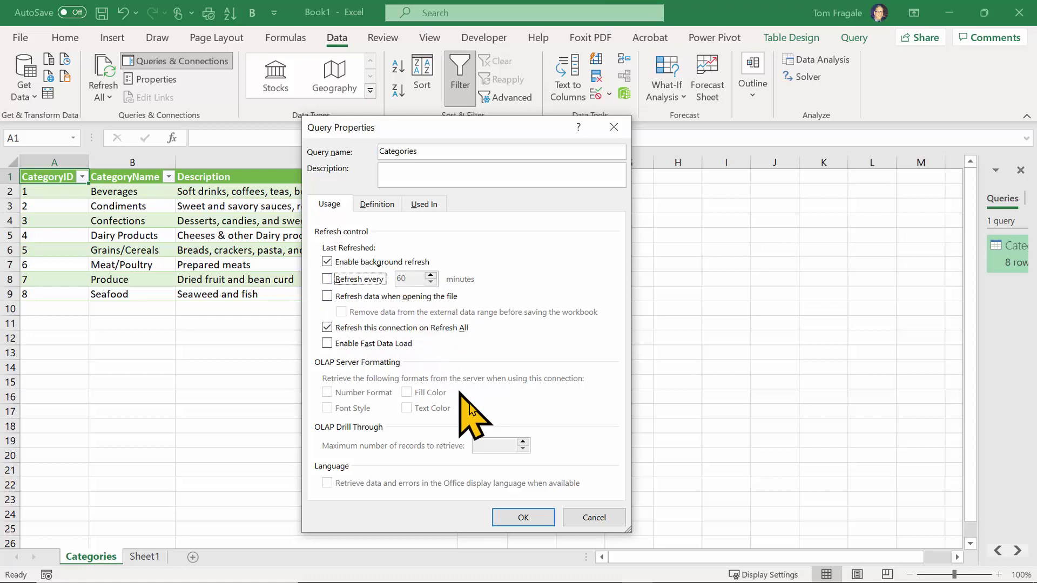
{"action": "left_click", "coordinate": [594, 517]}
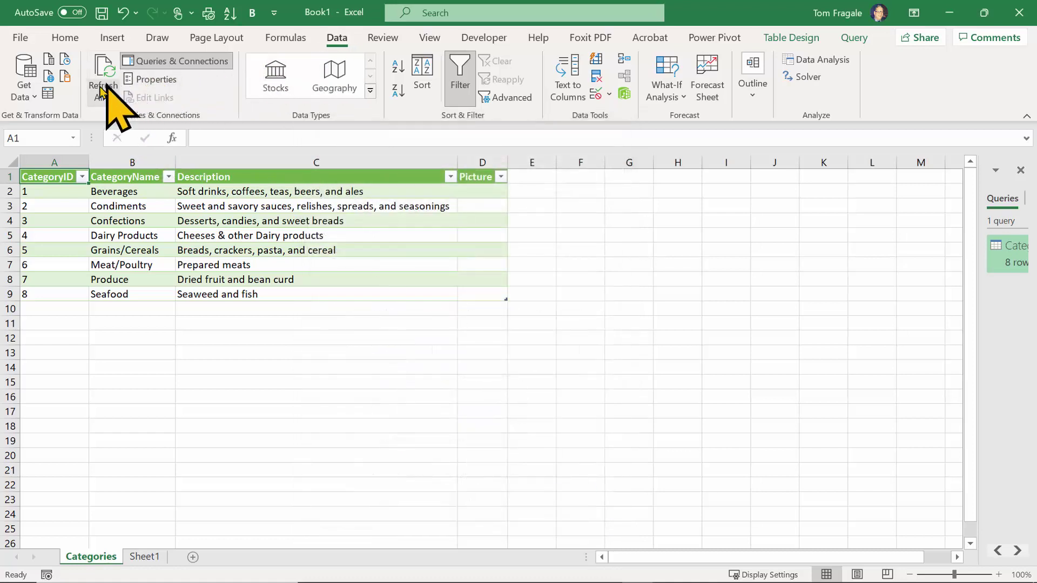
{"action": "left_click", "coordinate": [97, 93]}
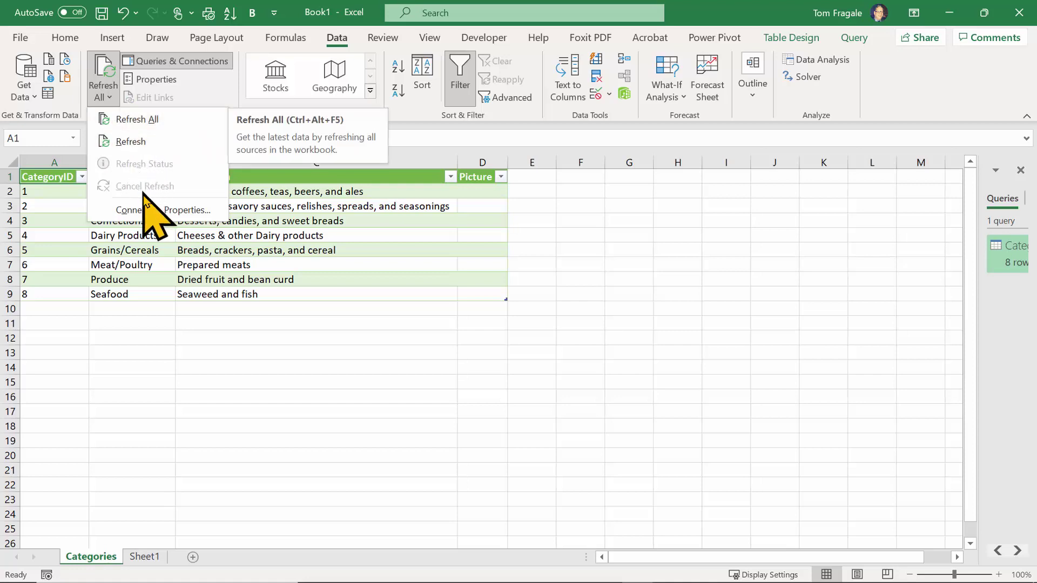
{"action": "left_click", "coordinate": [189, 211]}
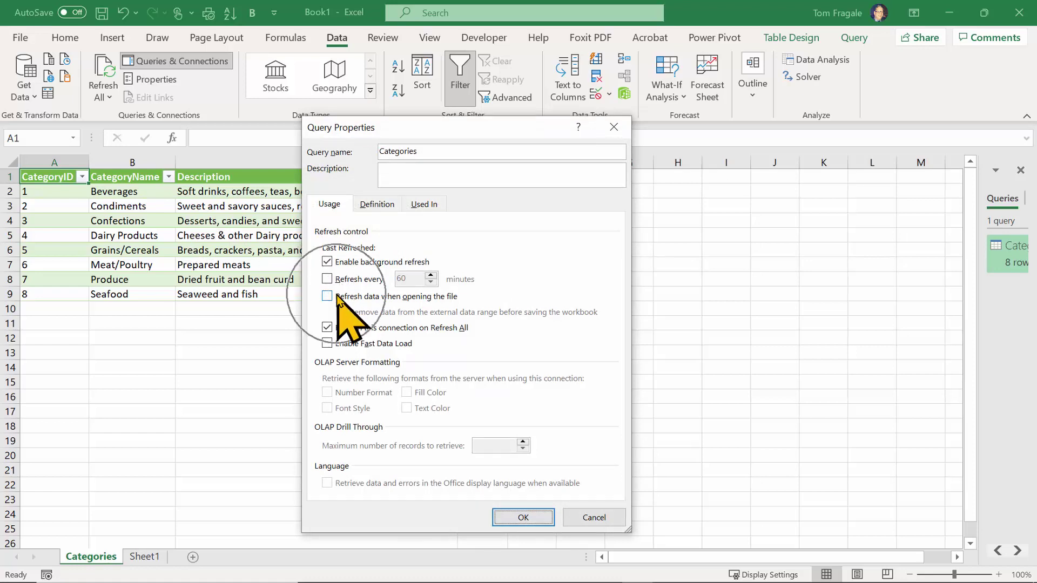
{"action": "left_click", "coordinate": [571, 519]}
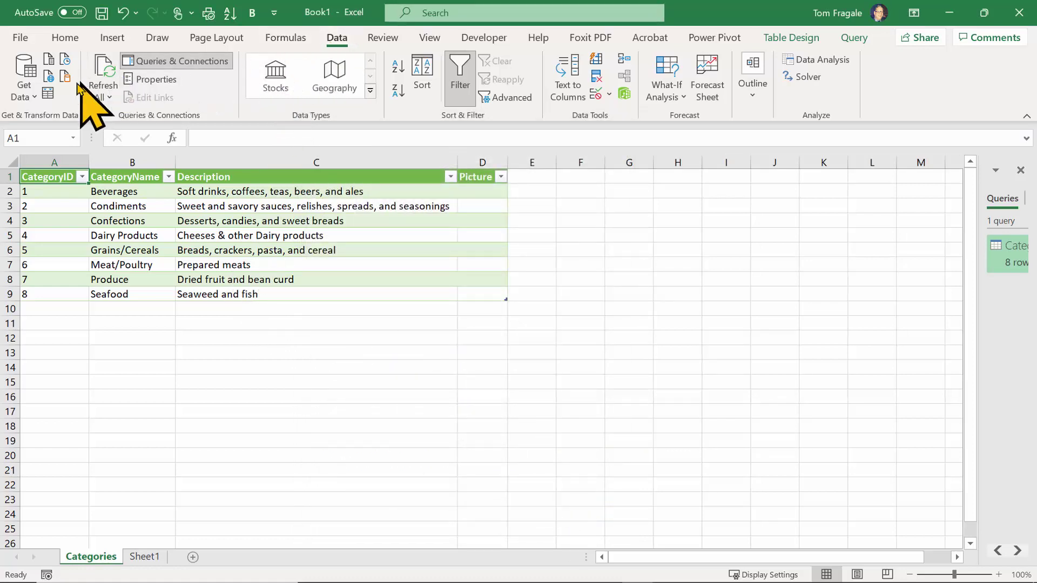
{"action": "left_click", "coordinate": [23, 86]}
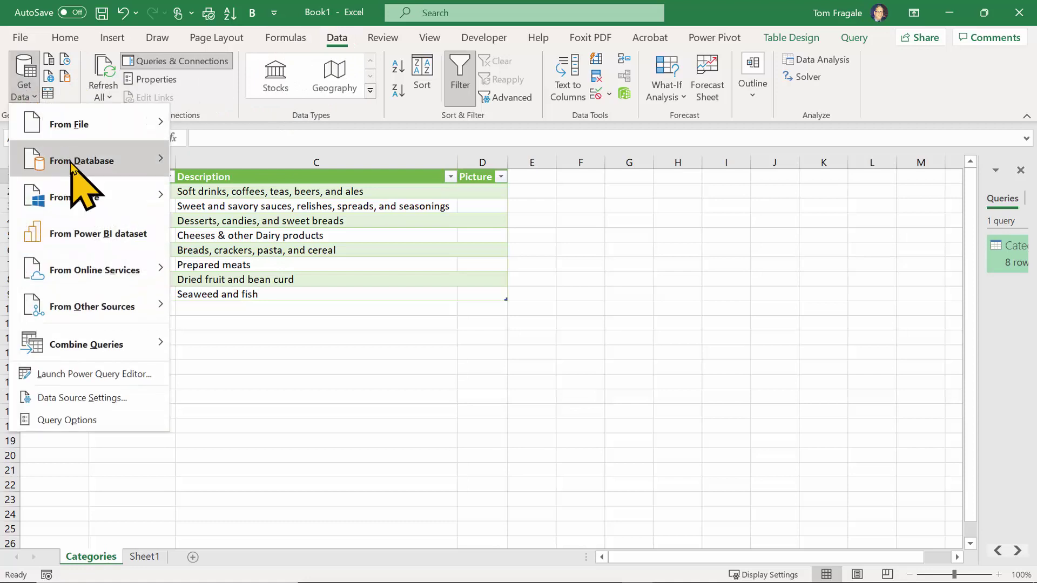
{"action": "mouse_move", "coordinate": [57, 160]}
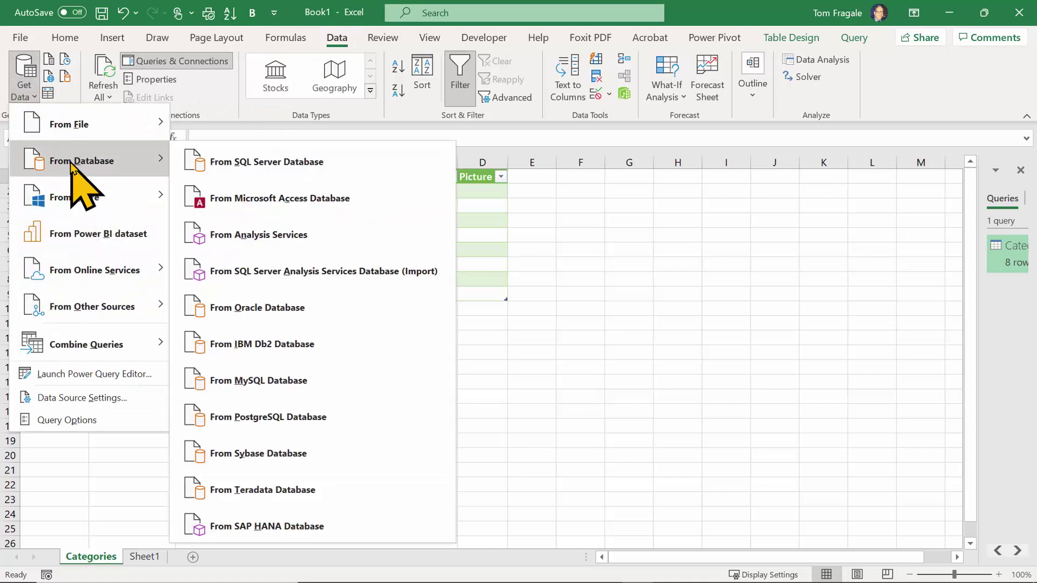
{"action": "left_click", "coordinate": [349, 165]}
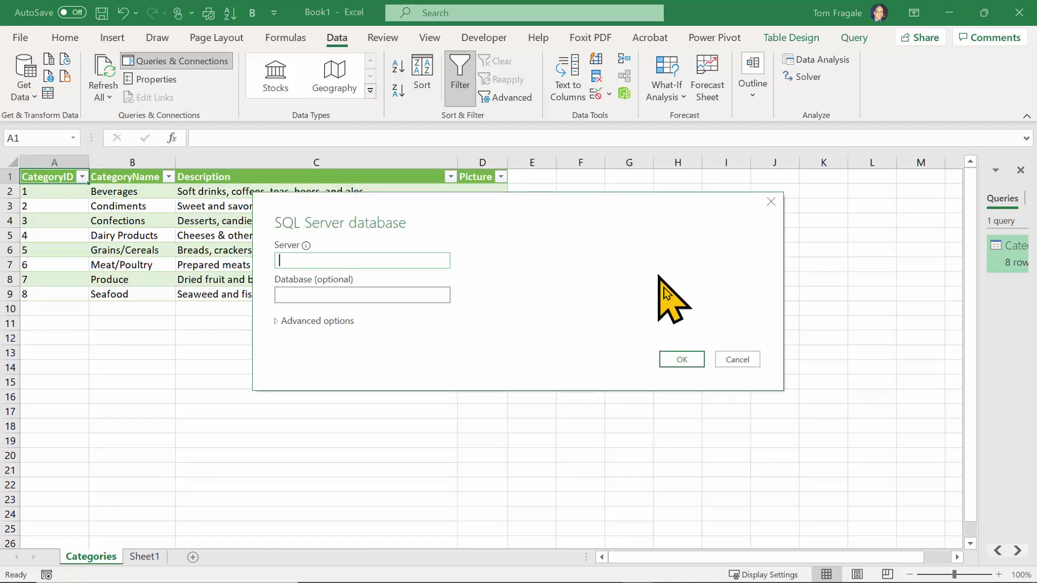
{"action": "left_click", "coordinate": [737, 359]}
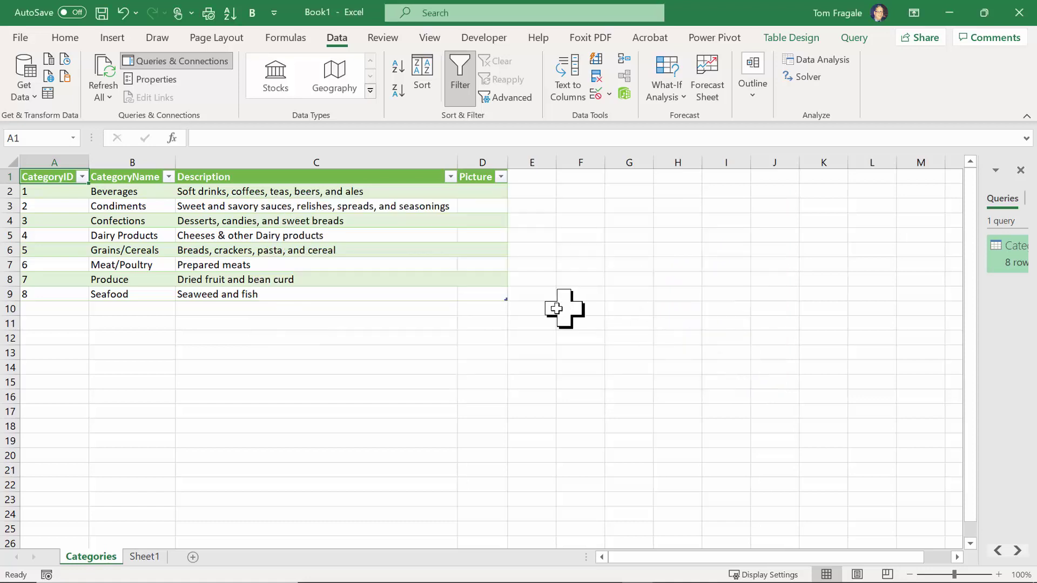